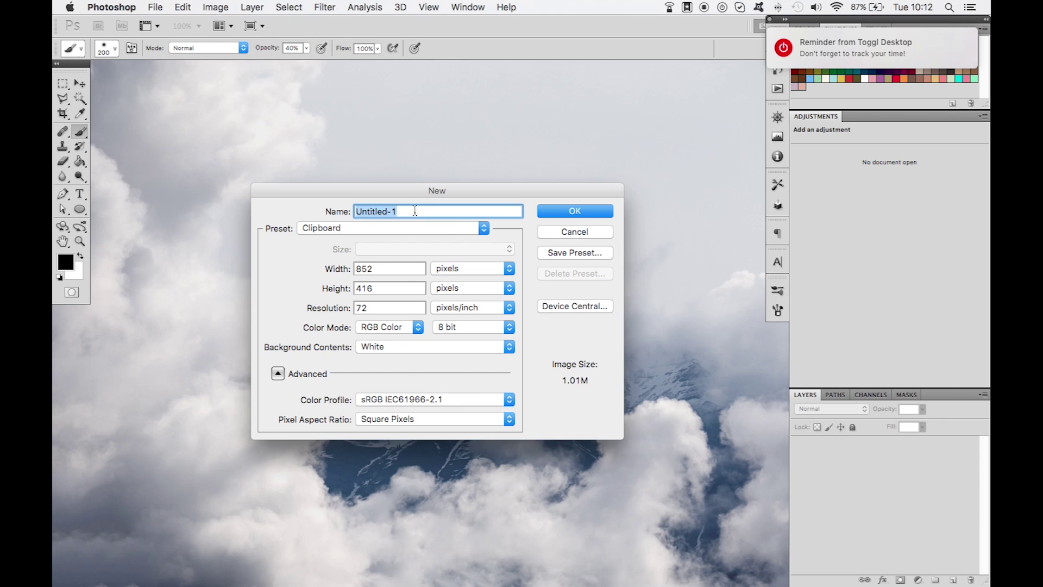
# Step: Create a new International Paper A4 document named S_for_seal
pyautogui.write('S_for_seal')
pyautogui.click(423, 228)
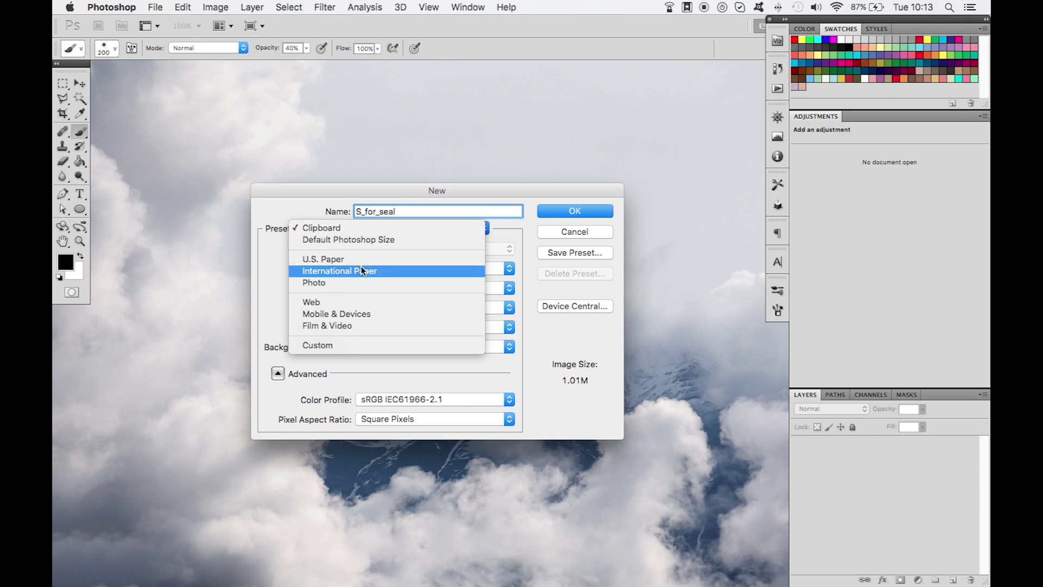
pyautogui.click(423, 270)
pyautogui.press('Return')
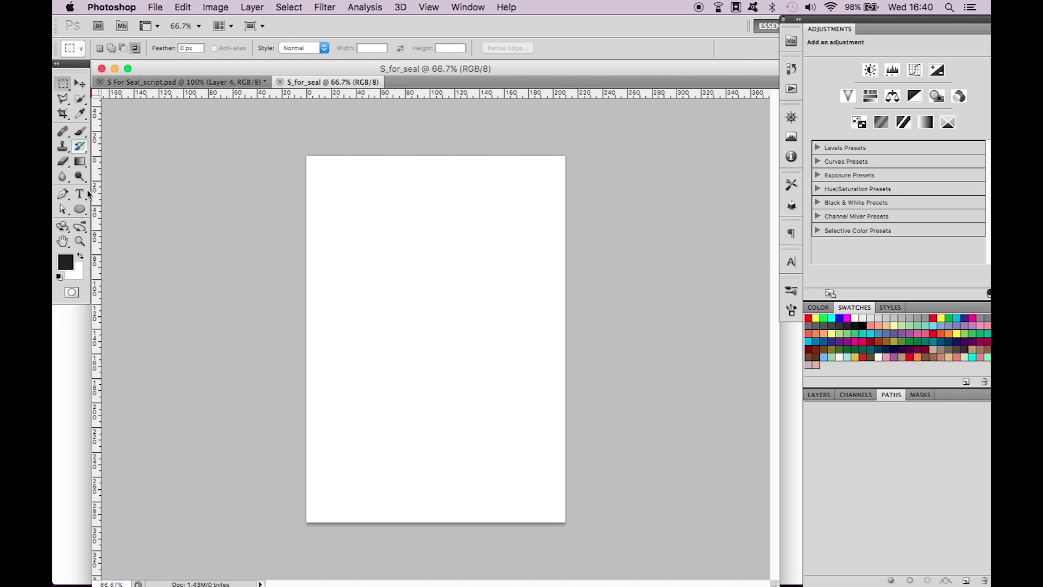
# Step: Type a large purple Helvetica Bold S at 662 pt on the page
pyautogui.click(80, 194)
pyautogui.click(65, 263)
pyautogui.click(735, 184)
pyautogui.press('Return')
pyautogui.moveTo(327, 219); pyautogui.dragTo(542, 456)
pyautogui.write('S')
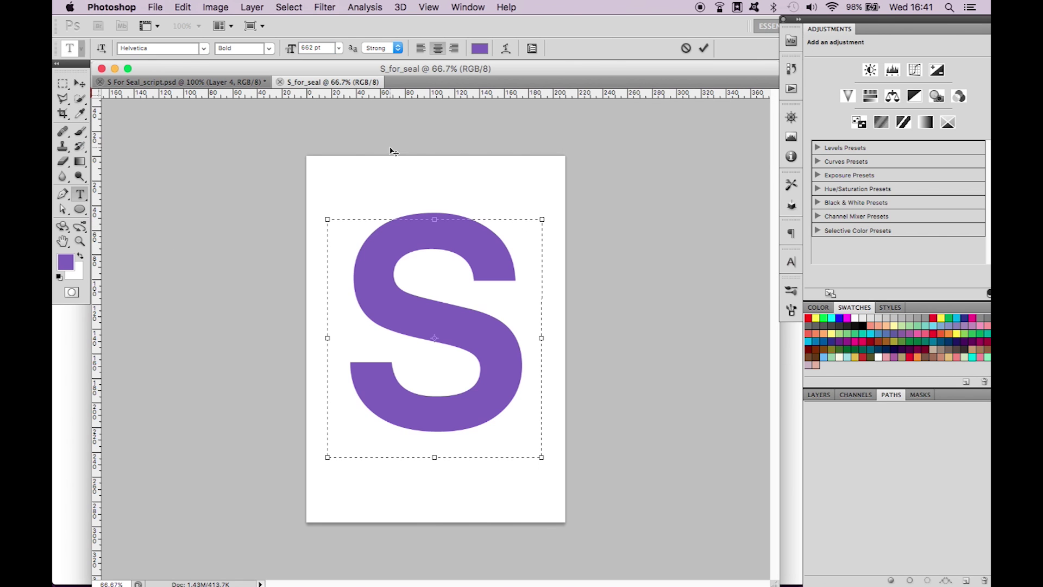
pyautogui.click(63, 84)
pyautogui.click(819, 394)
pyautogui.doubleClick(832, 448)
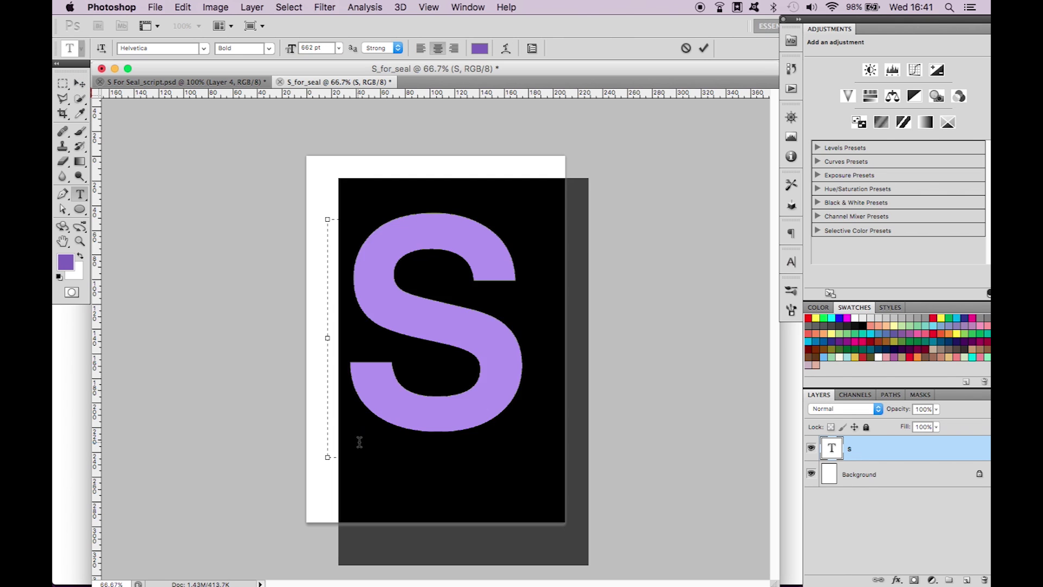
pyautogui.moveTo(433, 432); pyautogui.dragTo(433, 427)
pyautogui.click(80, 84)
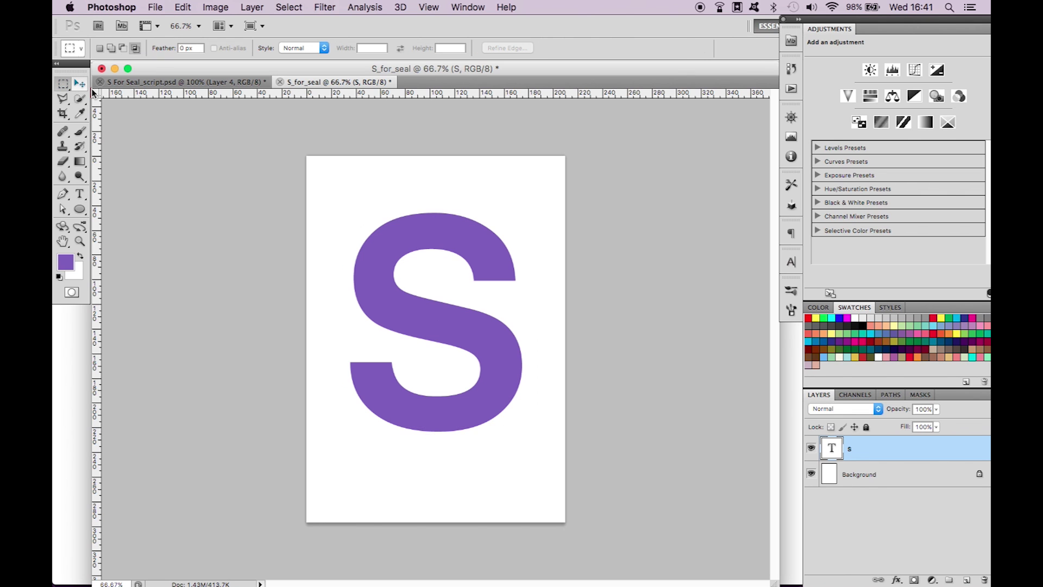
# Step: Centre the S vertically and horizontally on the canvas
pyautogui.keyDown('shift'); pyautogui.click(896, 483); pyautogui.keyUp('shift')
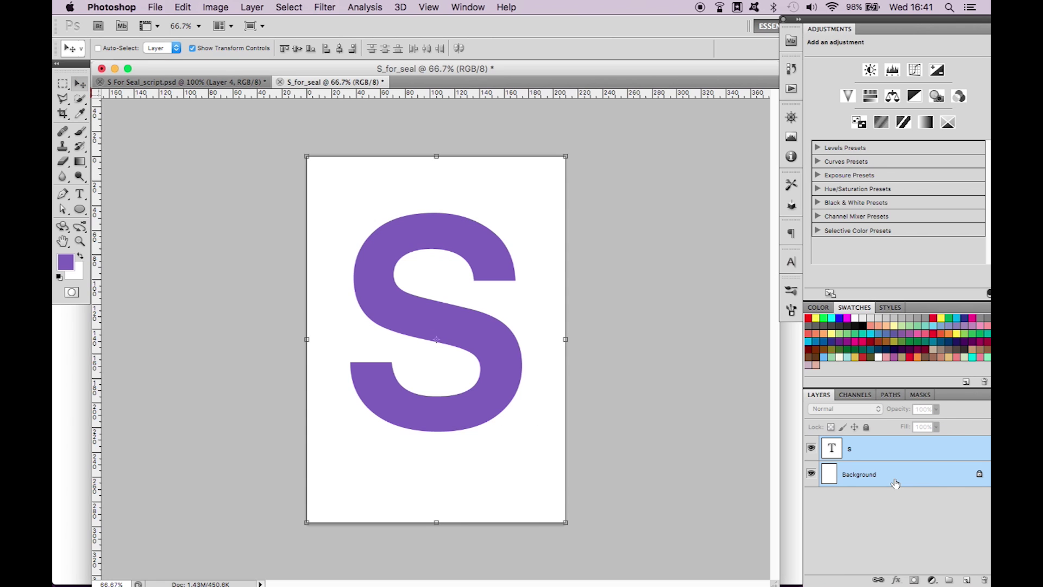
pyautogui.click(300, 48)
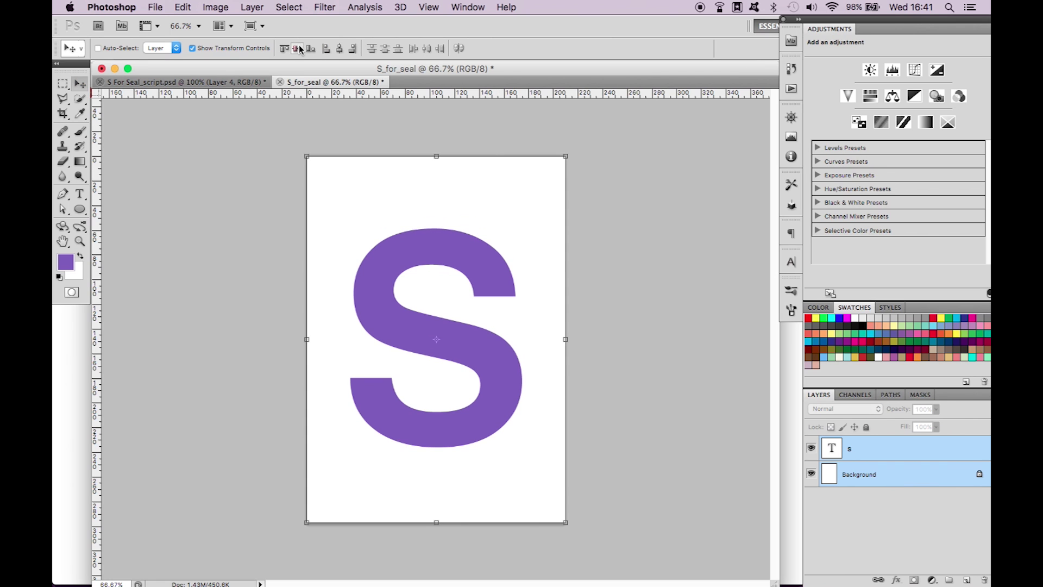
pyautogui.click(339, 48)
pyautogui.click(61, 84)
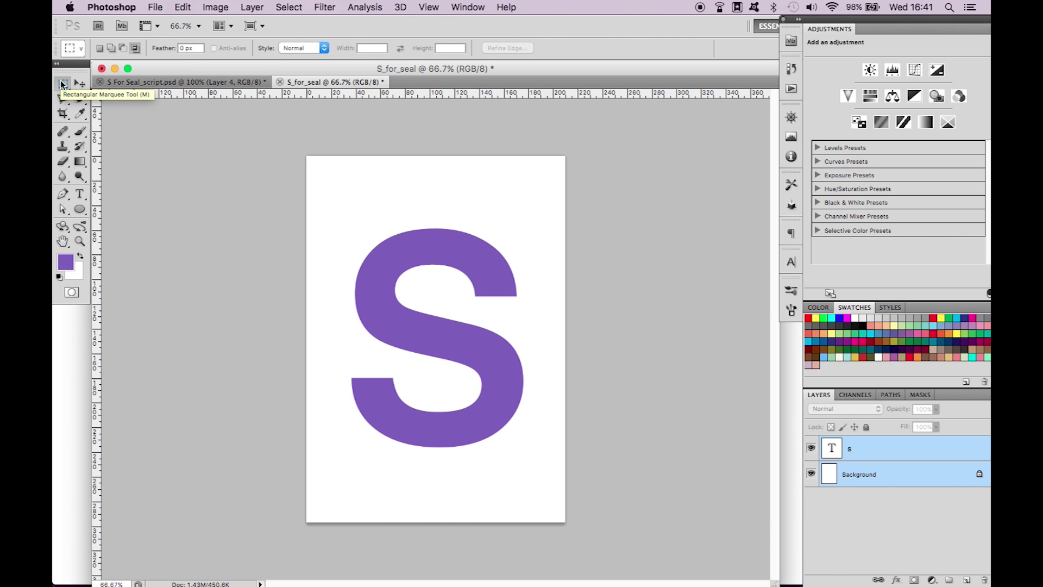
# Step: Open karsten-madsen-45479.jpg and convert its Background into a layer named Seal
pyautogui.click(841, 567)
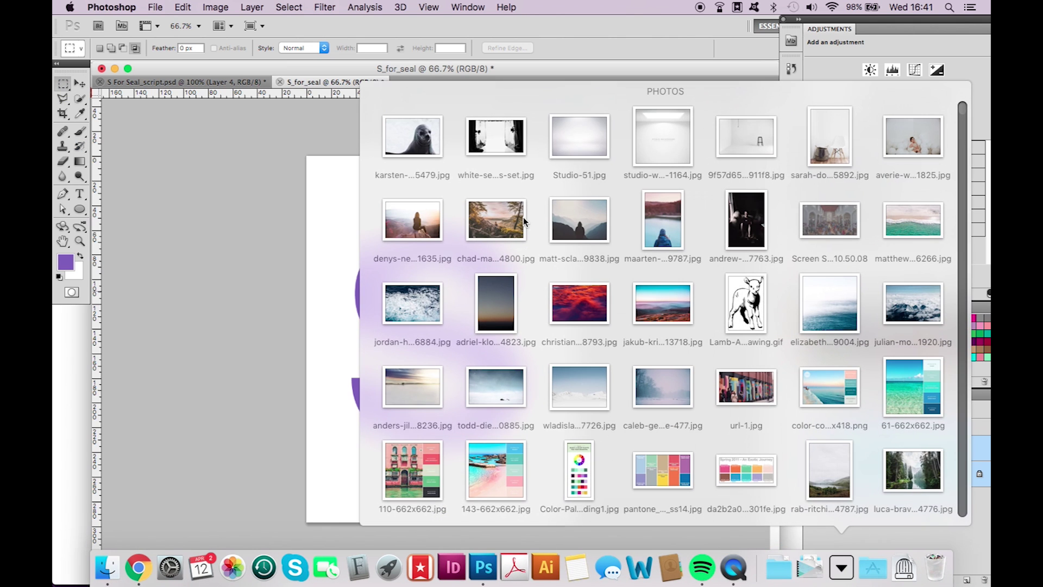
pyautogui.moveTo(422, 140); pyautogui.dragTo(484, 565)
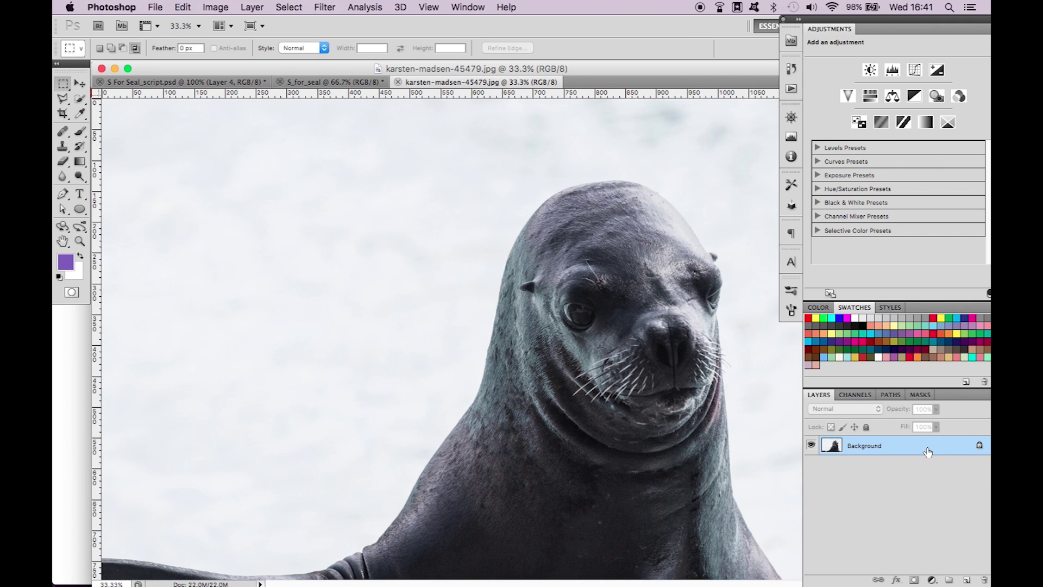
pyautogui.rightClick(884, 450)
pyautogui.click(853, 451)
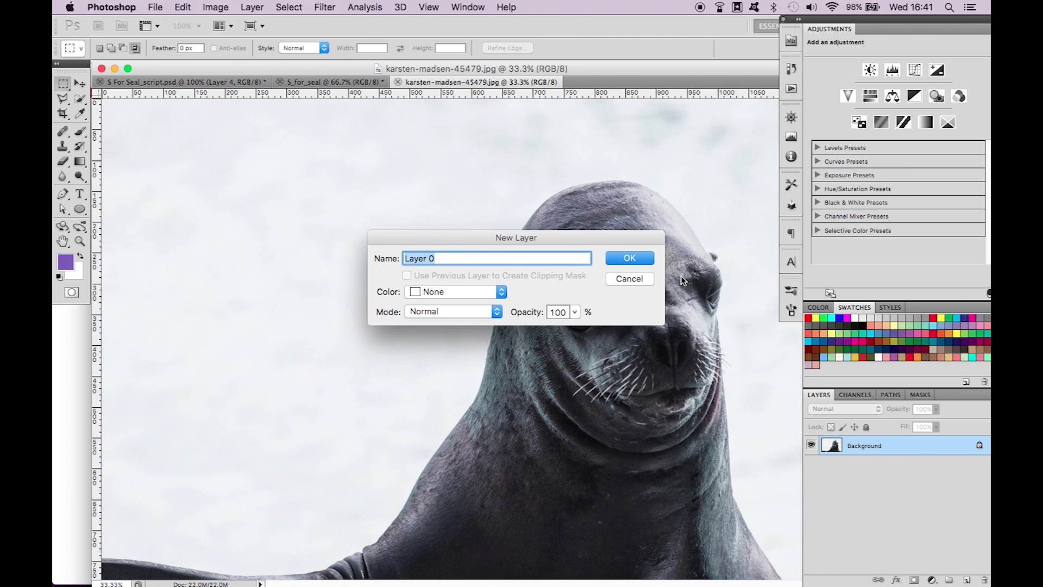
pyautogui.write('Seal')
pyautogui.press('Return')
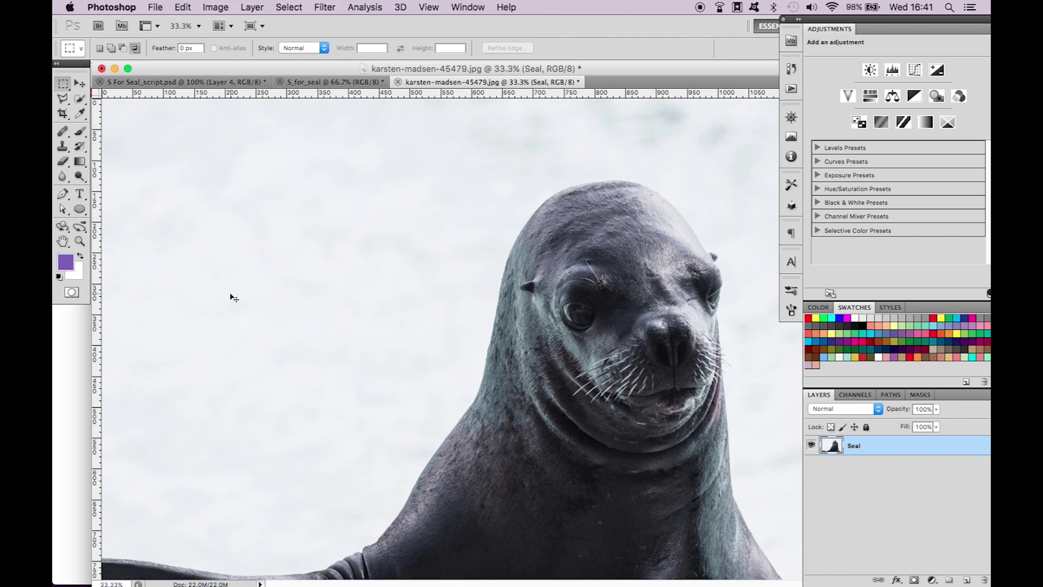
pyautogui.press('super+minus')
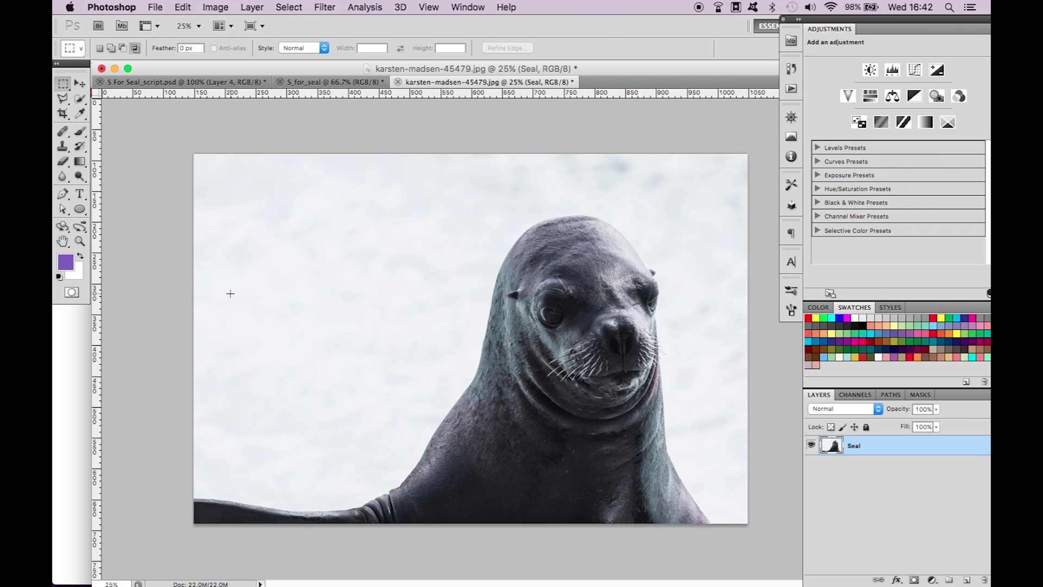
# Step: Select the pale background with the Magic Wand and set Quick Selection to Add mode
pyautogui.click(80, 101)
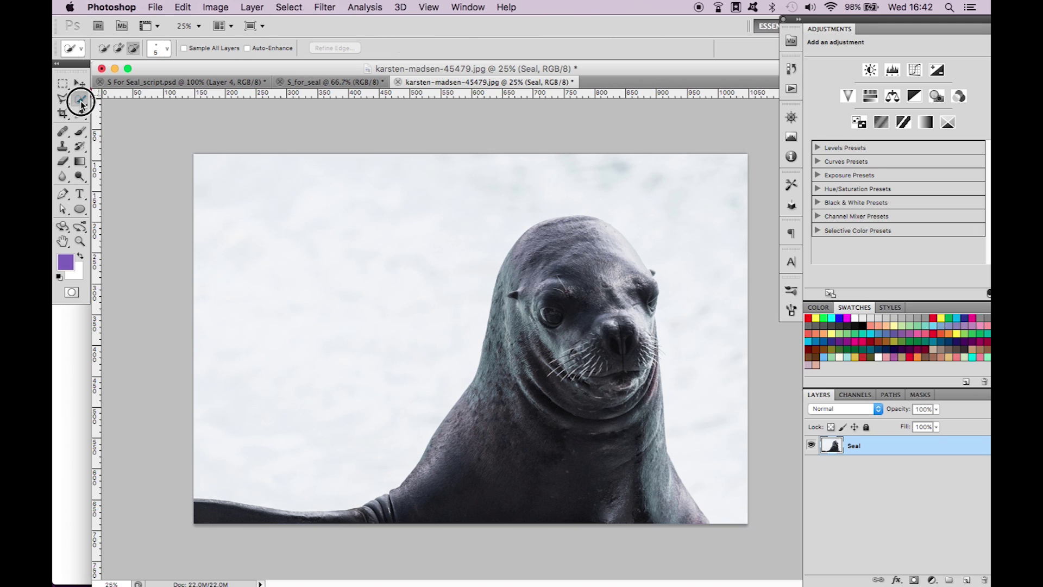
pyautogui.moveTo(79, 101); pyautogui.dragTo(124, 113)
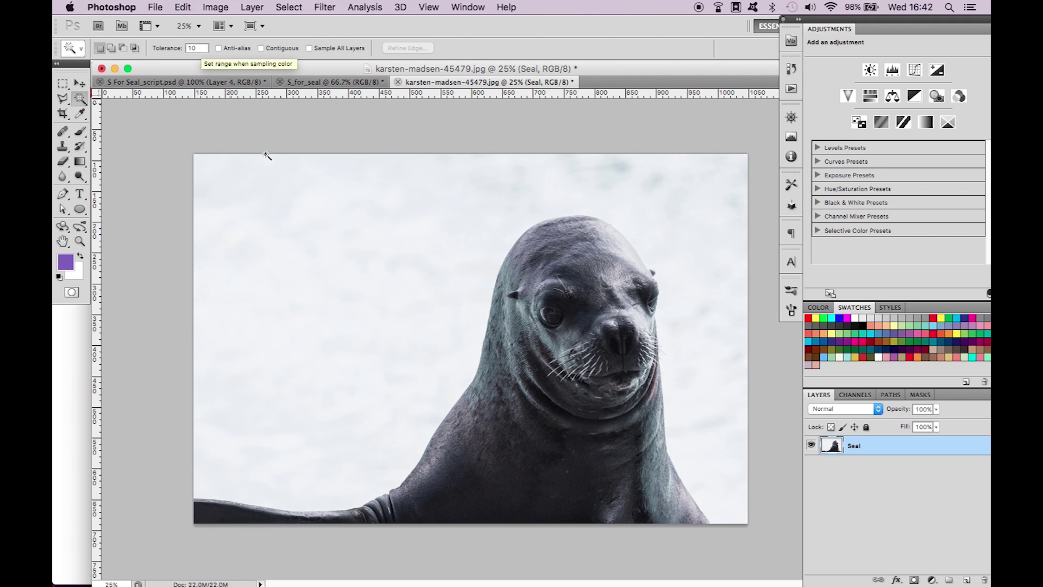
pyautogui.click(322, 276)
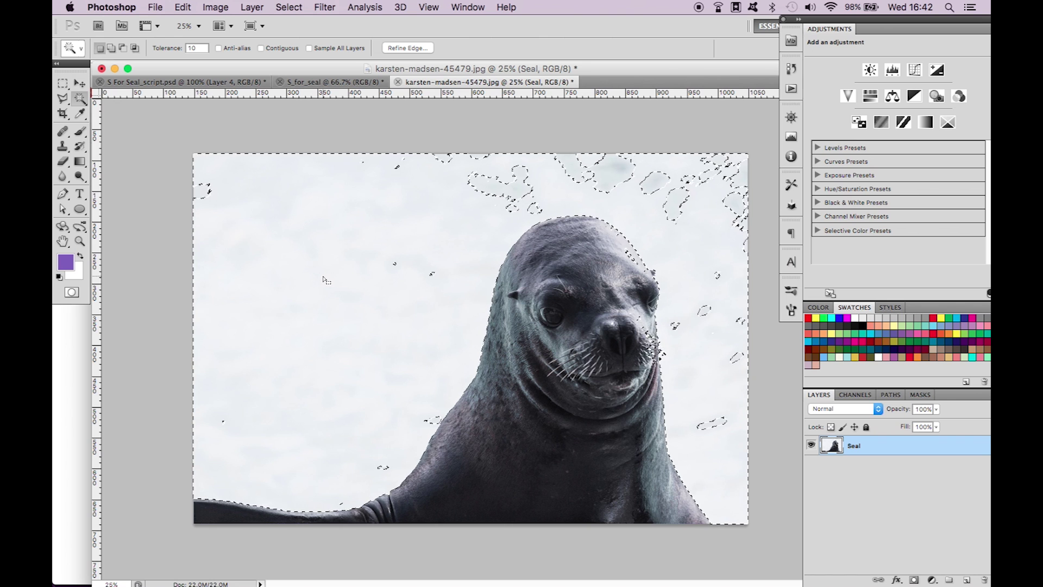
pyautogui.click(83, 104)
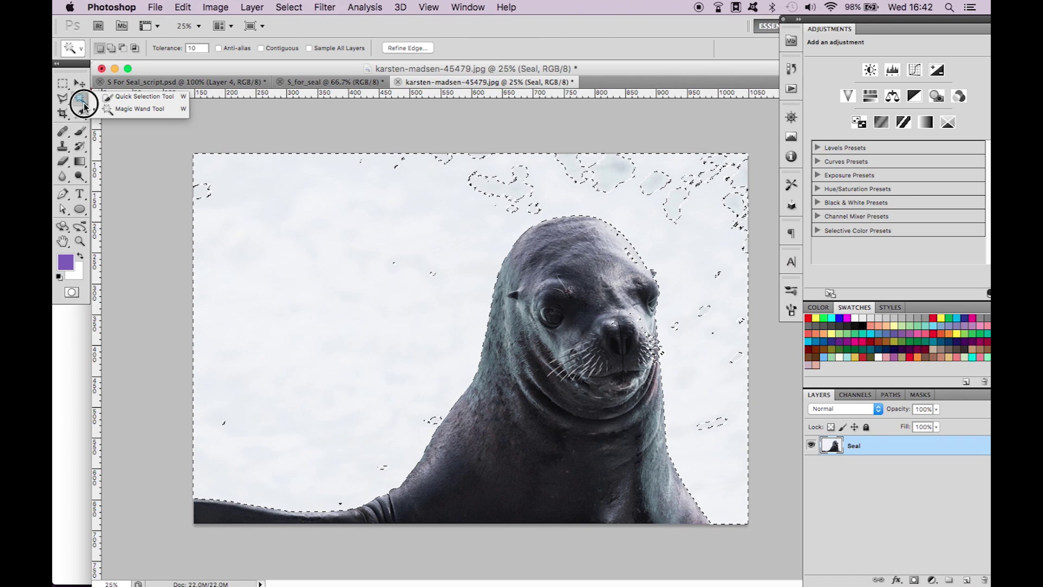
pyautogui.click(126, 97)
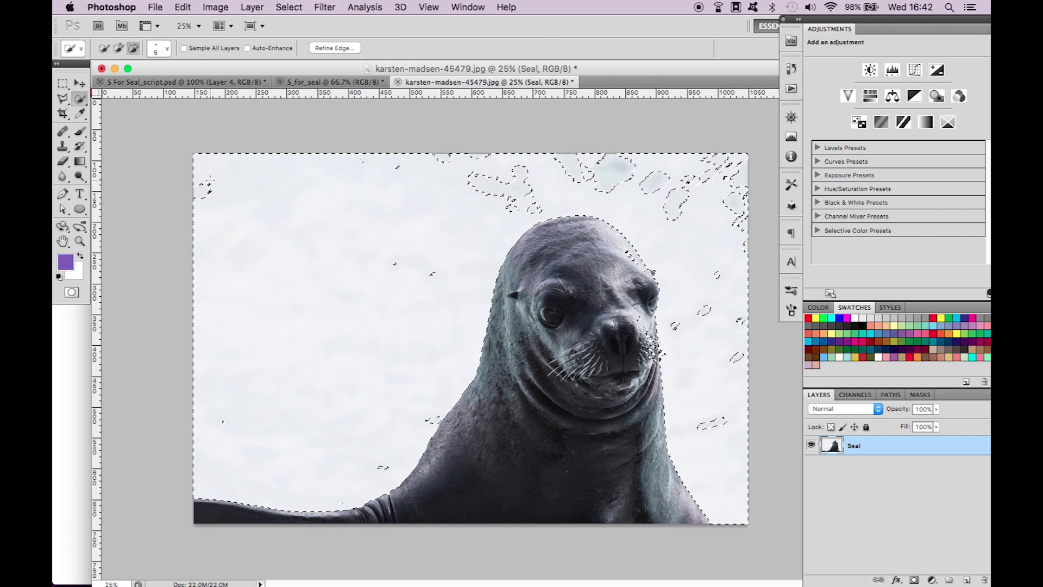
pyautogui.click(121, 50)
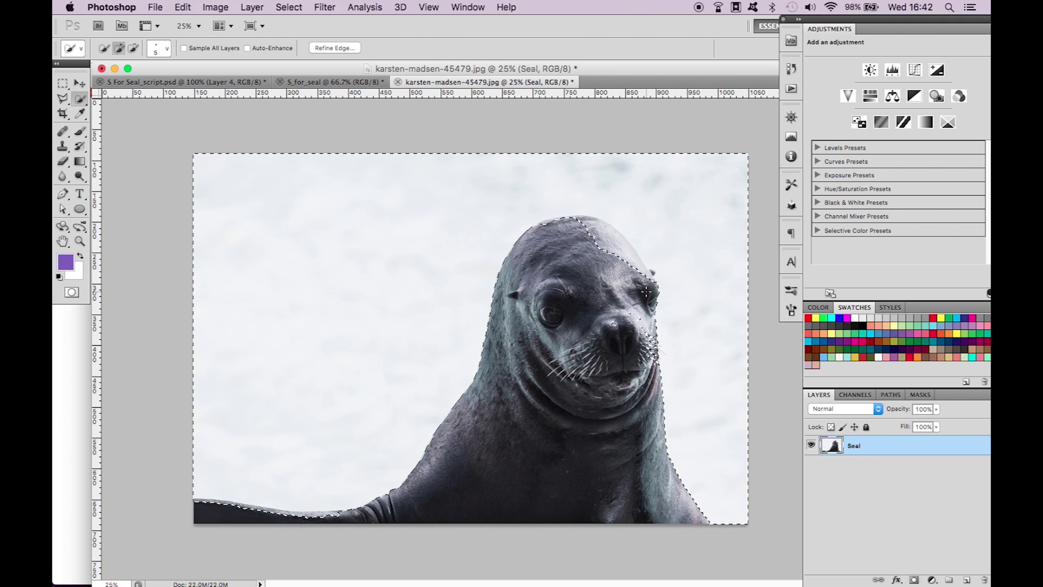
# Step: Remove the right whiskers and add the seal's head top to the selection
pyautogui.press('super+plus')
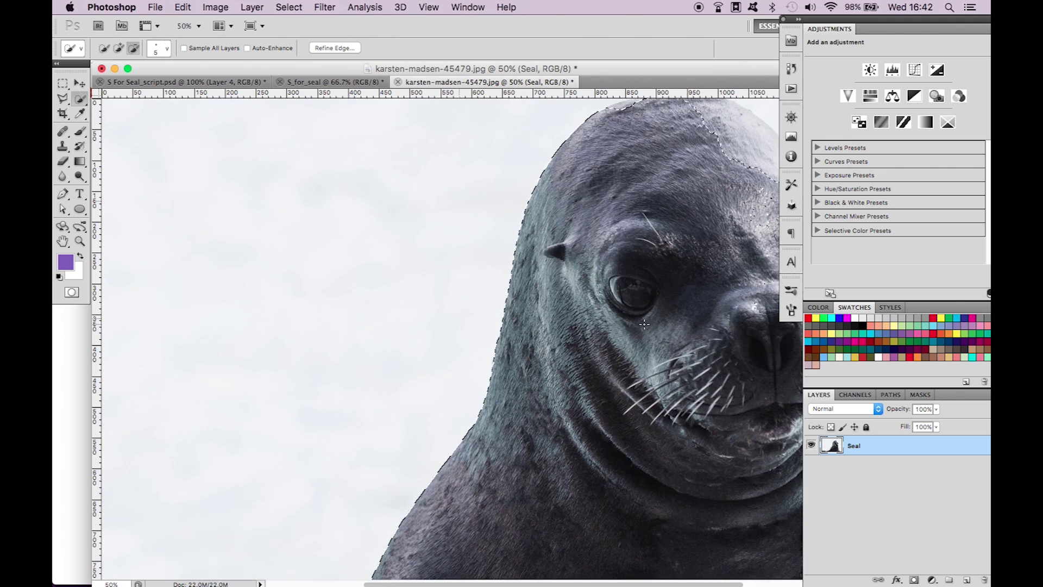
pyautogui.press('super+plus')
pyautogui.scroll(-3, 571, 399)
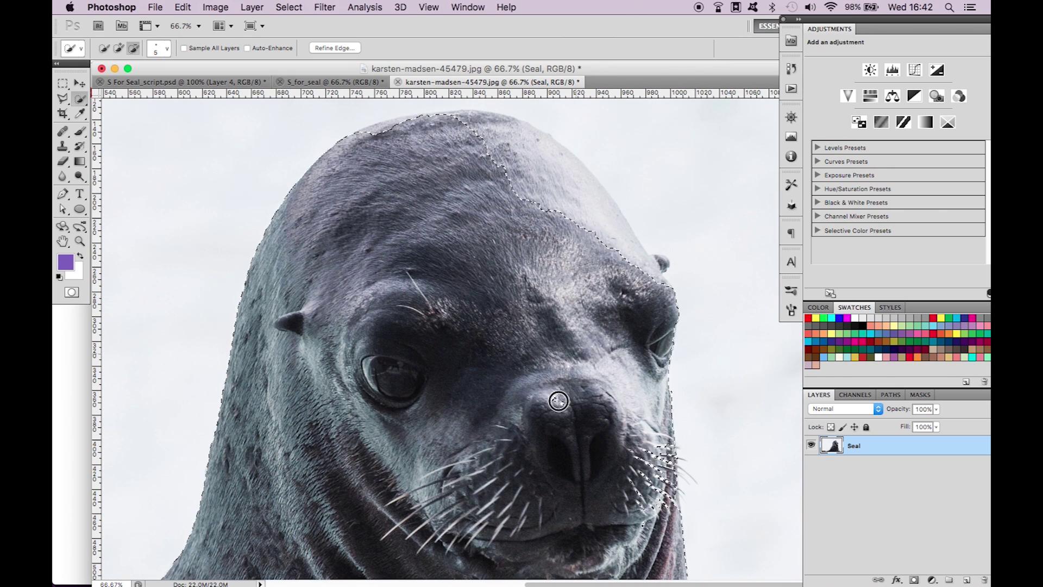
pyautogui.moveTo(668, 494); pyautogui.dragTo(659, 500)
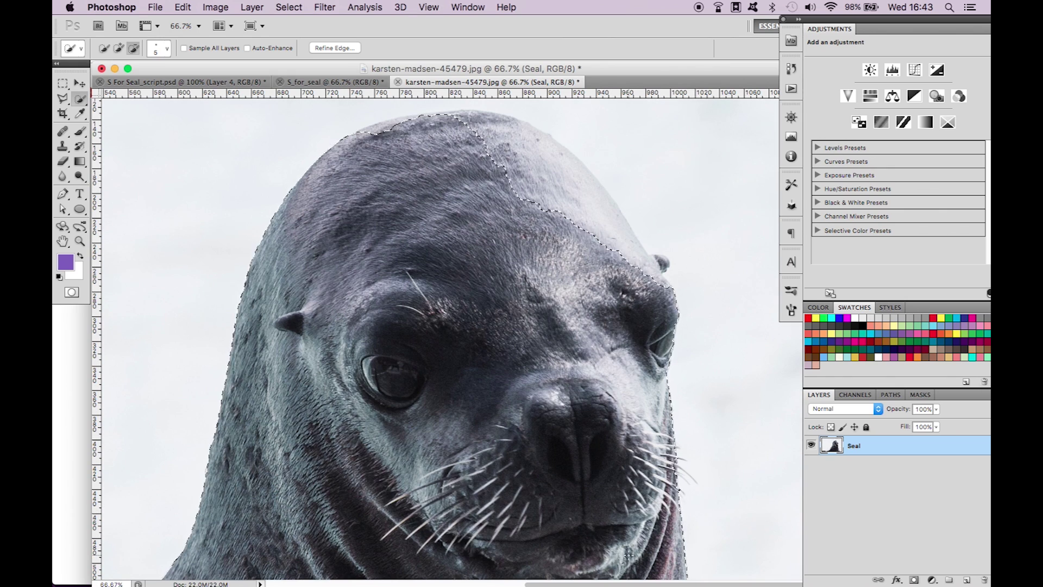
pyautogui.scroll(5, 551, 508)
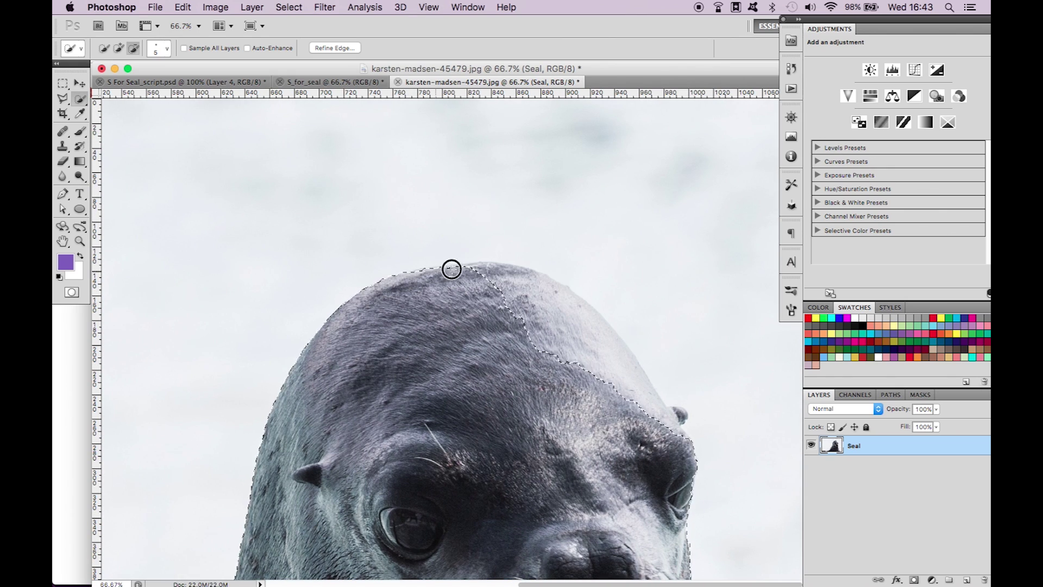
pyautogui.moveTo(452, 269)
pyautogui.mouseDown()
pyautogui.moveTo(508, 294)
pyautogui.moveTo(538, 326)
pyautogui.mouseUp()
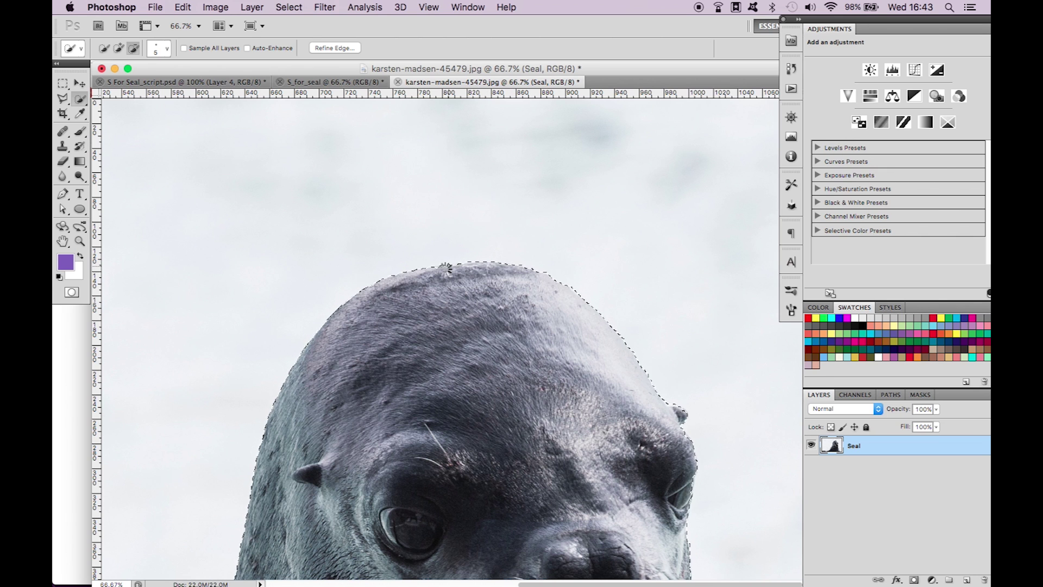
pyautogui.scroll(-10, 497, 562)
pyautogui.hscroll(-10, 496, 562)
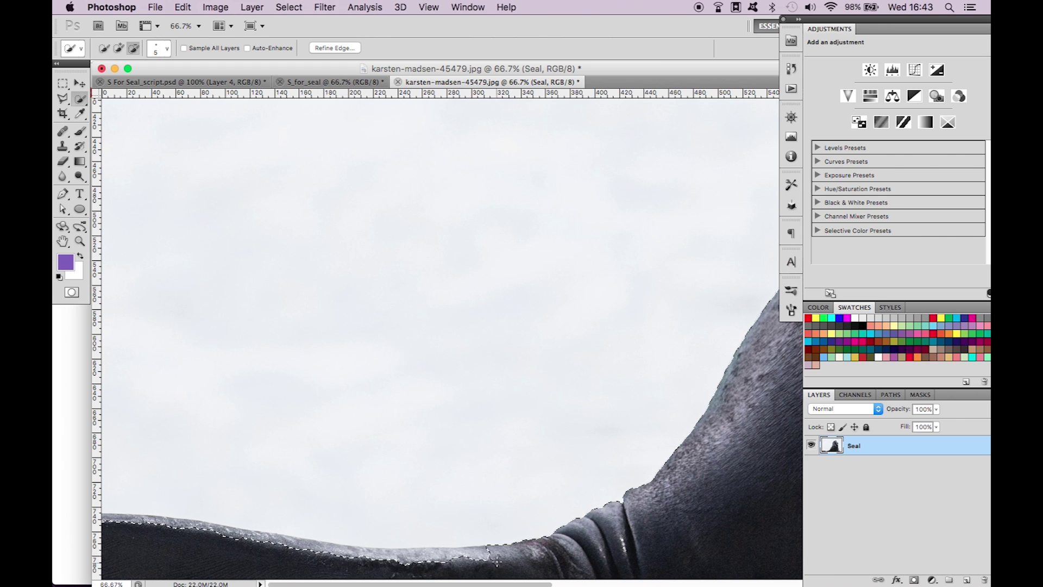
pyautogui.press('super+minus')
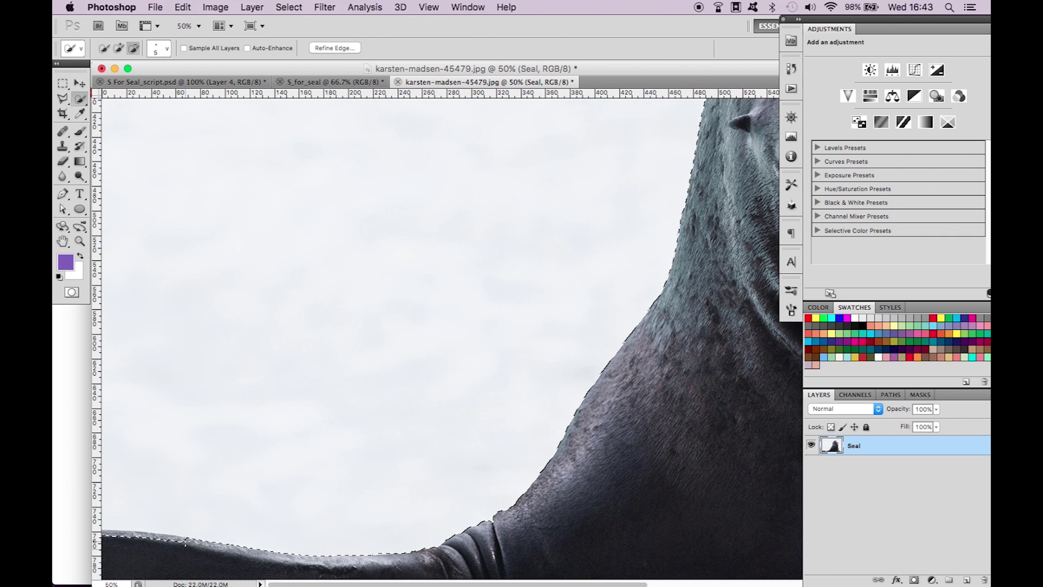
pyautogui.press('super+minus')
pyautogui.press('super+minus')
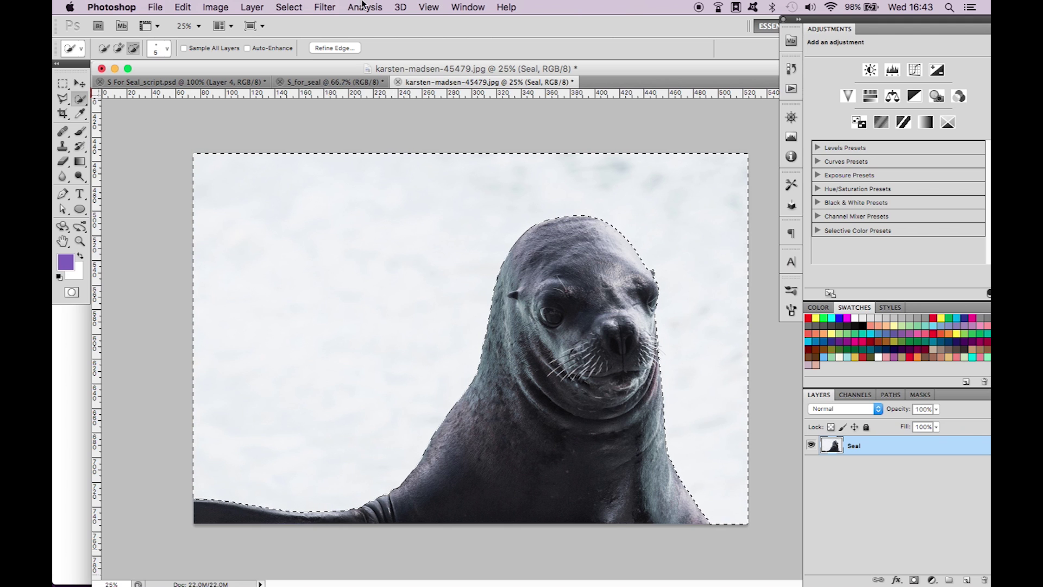
# Step: Invert the selection onto the seal and preview it in Refine Edge on white and as a mask
pyautogui.click(288, 7)
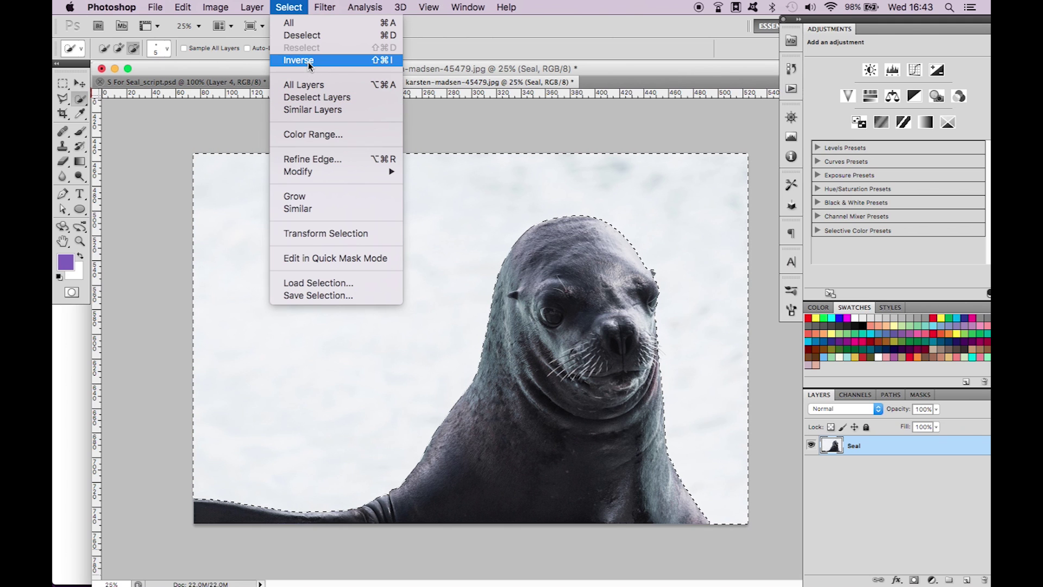
pyautogui.click(308, 61)
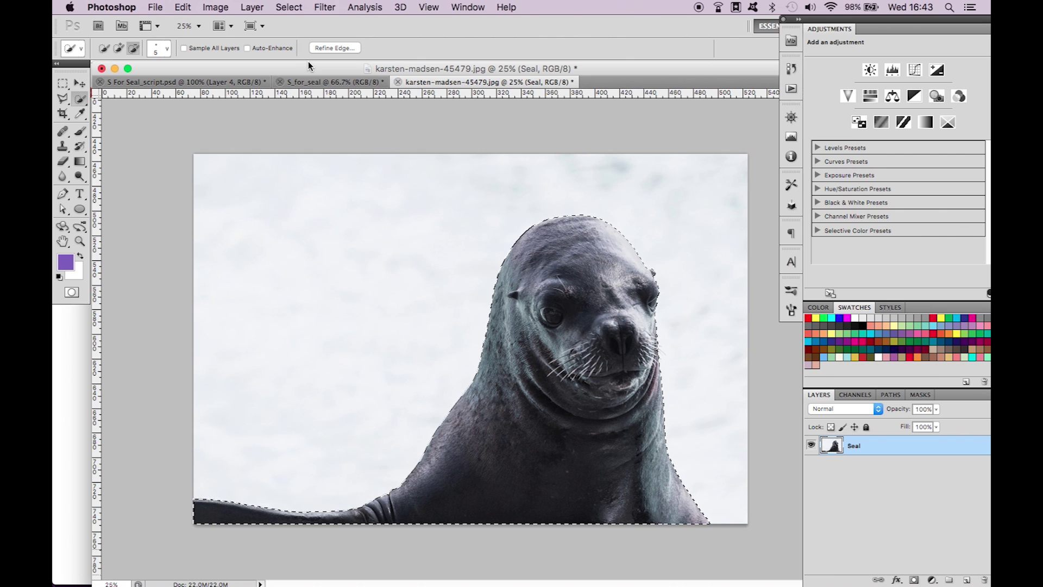
pyautogui.click(291, 7)
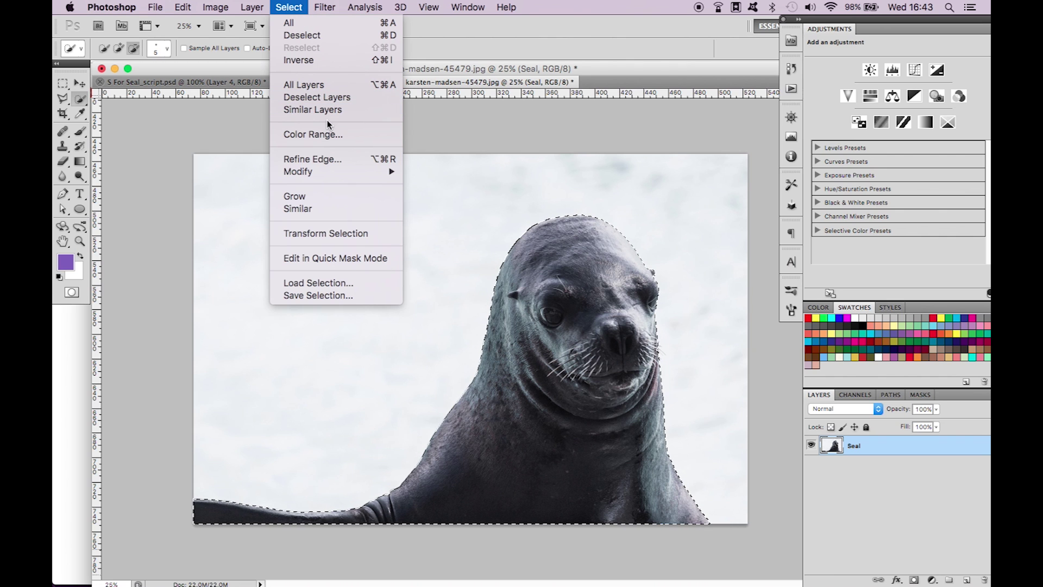
pyautogui.click(325, 158)
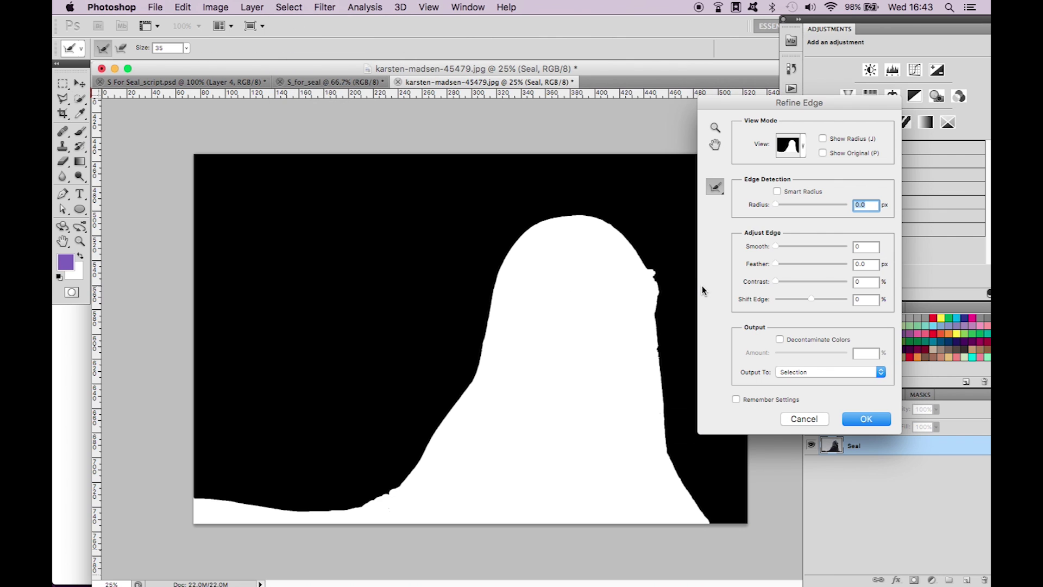
pyautogui.click(798, 154)
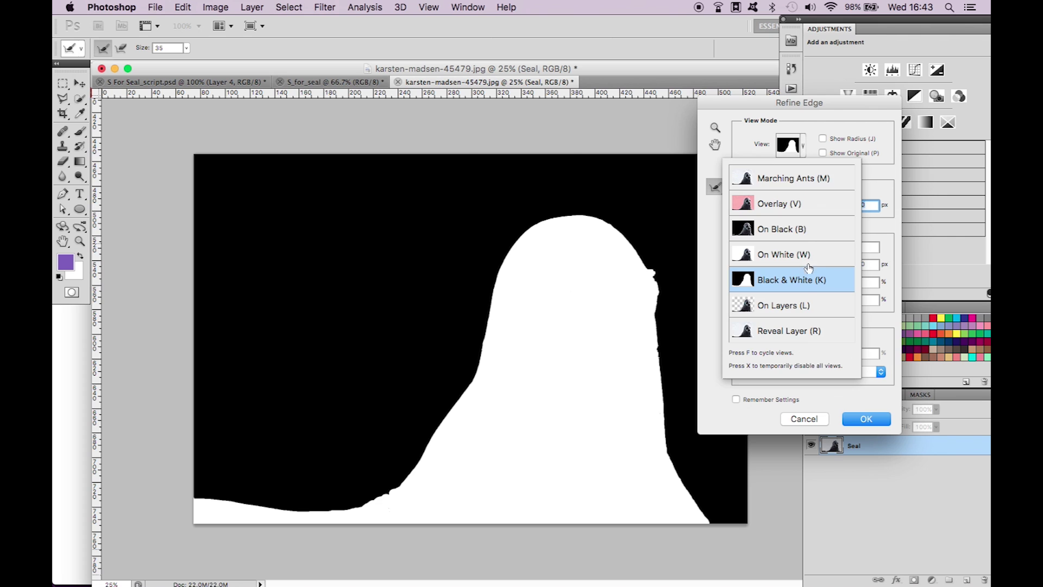
pyautogui.click(793, 255)
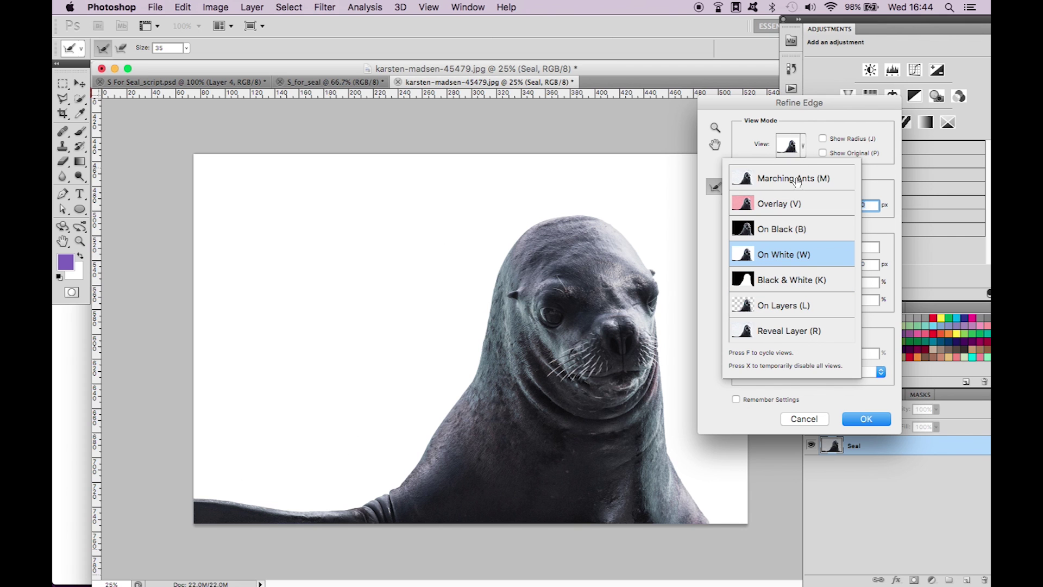
pyautogui.click(781, 282)
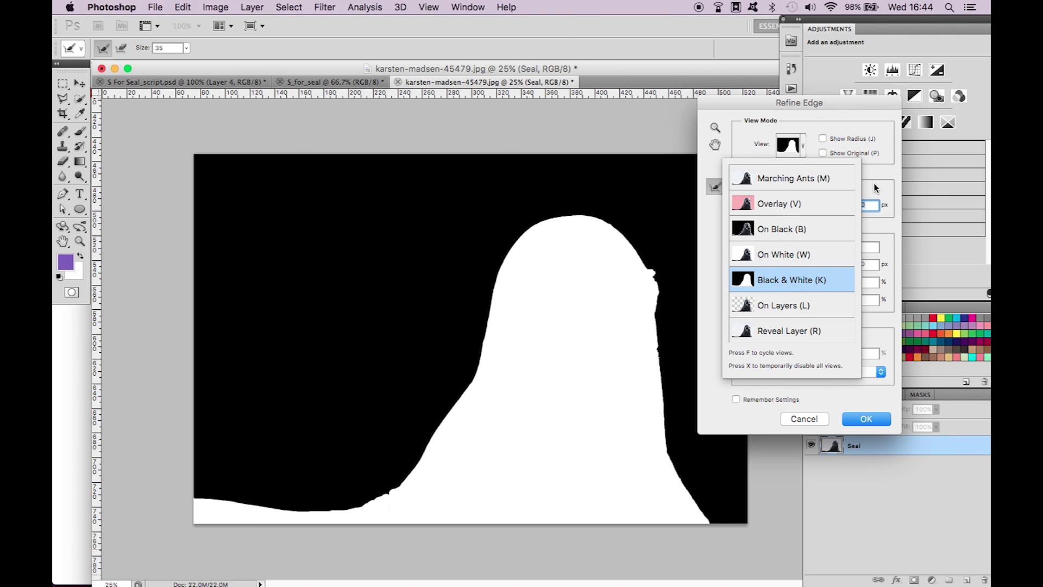
pyautogui.click(876, 188)
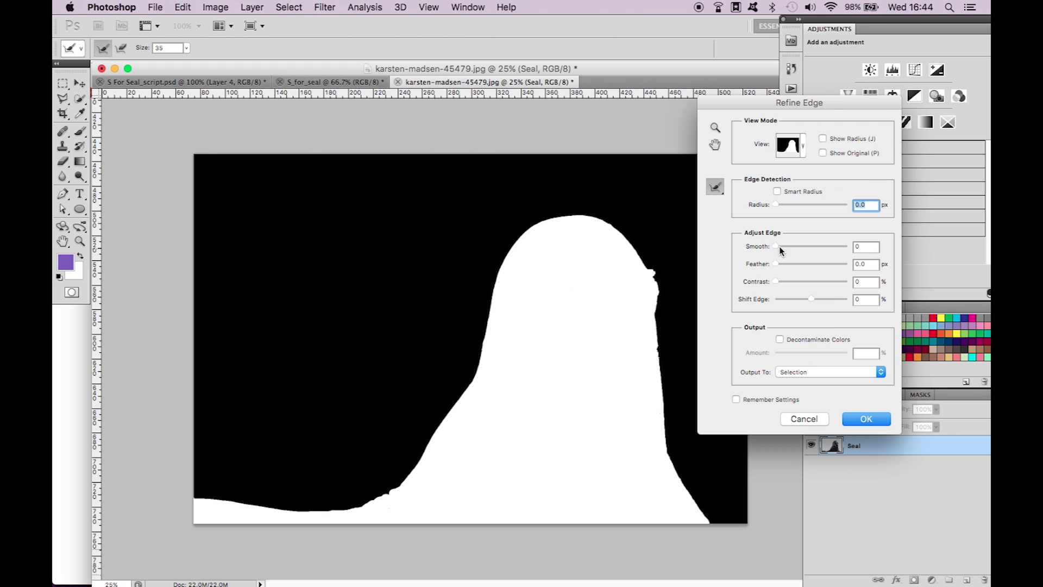
# Step: Smooth the edge to 65 and add a layer mask hiding the background
pyautogui.moveTo(779, 247); pyautogui.dragTo(821, 247)
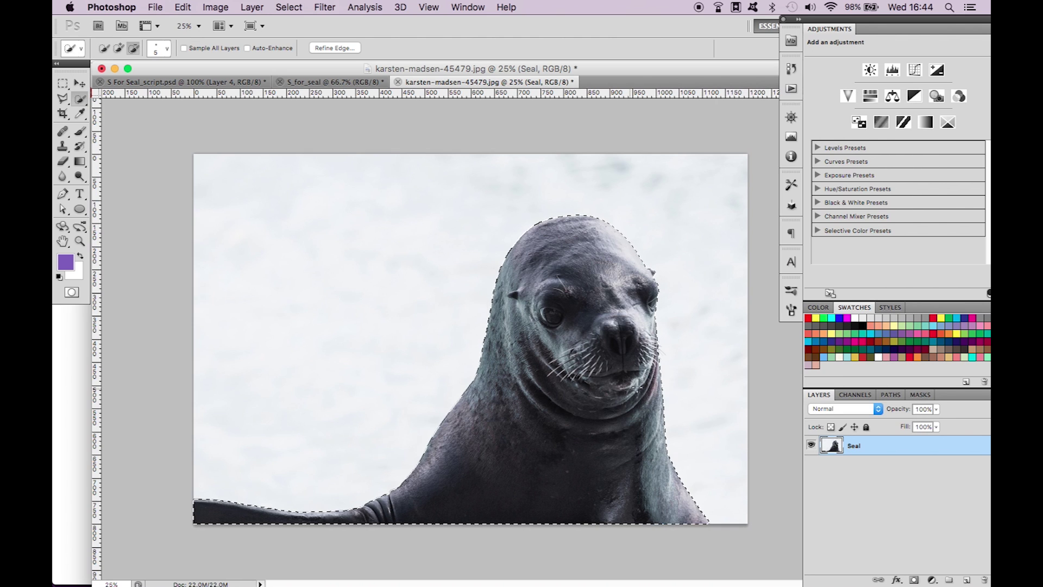
pyautogui.click(915, 580)
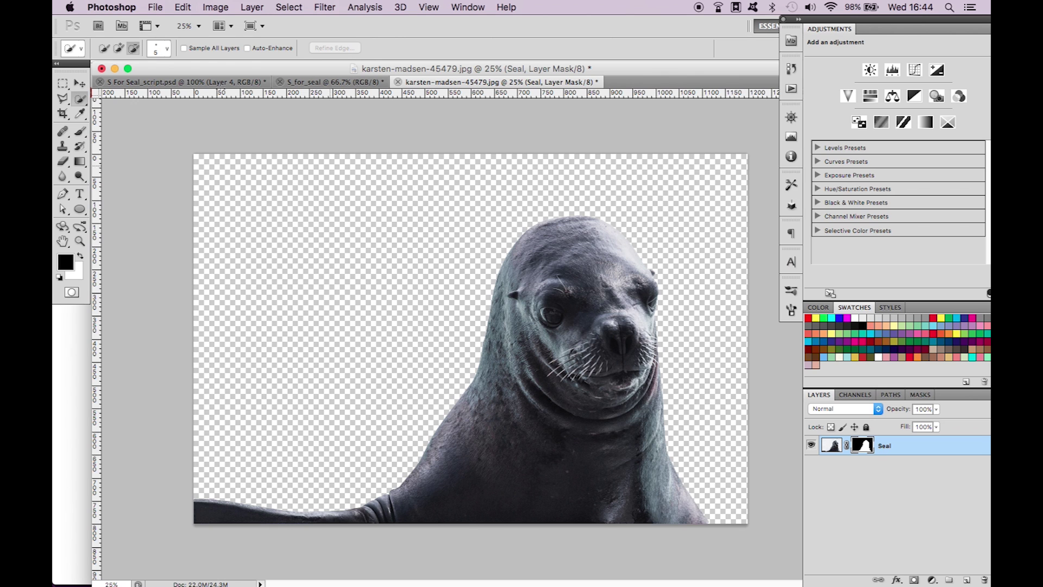
pyautogui.click(80, 83)
# Step: Drag the masked seal into S_for_seal and shrink it over the S
pyautogui.moveTo(614, 442); pyautogui.dragTo(554, 442)
pyautogui.press('super+minus')
pyautogui.press('super+minus')
pyautogui.press('super+minus')
pyautogui.press('super+t')
pyautogui.moveTo(640, 451); pyautogui.dragTo(516, 374)
pyautogui.press('Return')
pyautogui.press('super+plus')
pyautogui.press('super+plus')
pyautogui.press('super+plus')
# Step: Rescale the seal to 80.31%, nudge it up-left, and move its layer beneath the S
pyautogui.press('super+t')
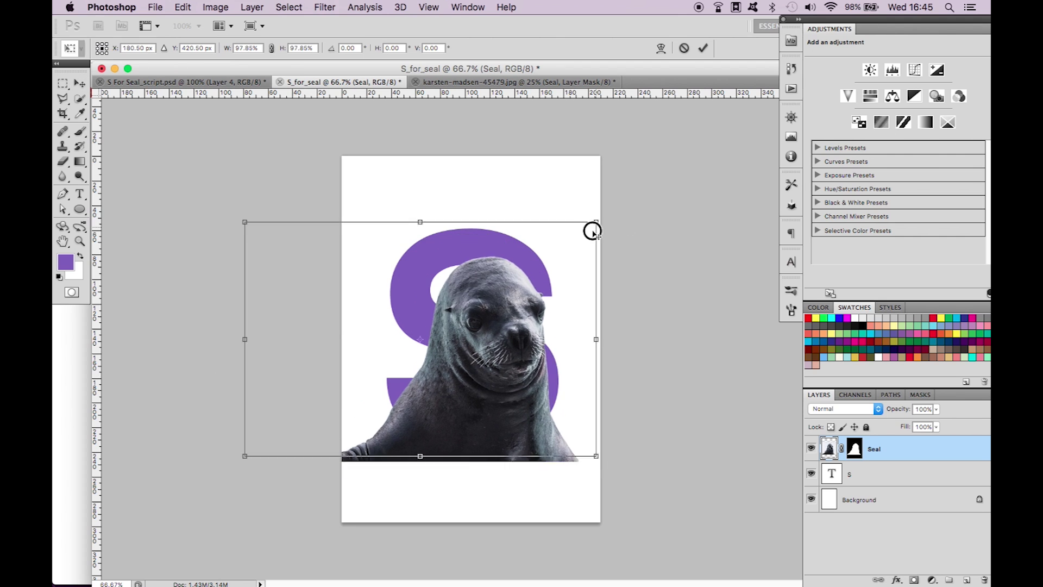
pyautogui.moveTo(591, 228); pyautogui.dragTo(600, 250)
pyautogui.moveTo(542, 427); pyautogui.dragTo(540, 425)
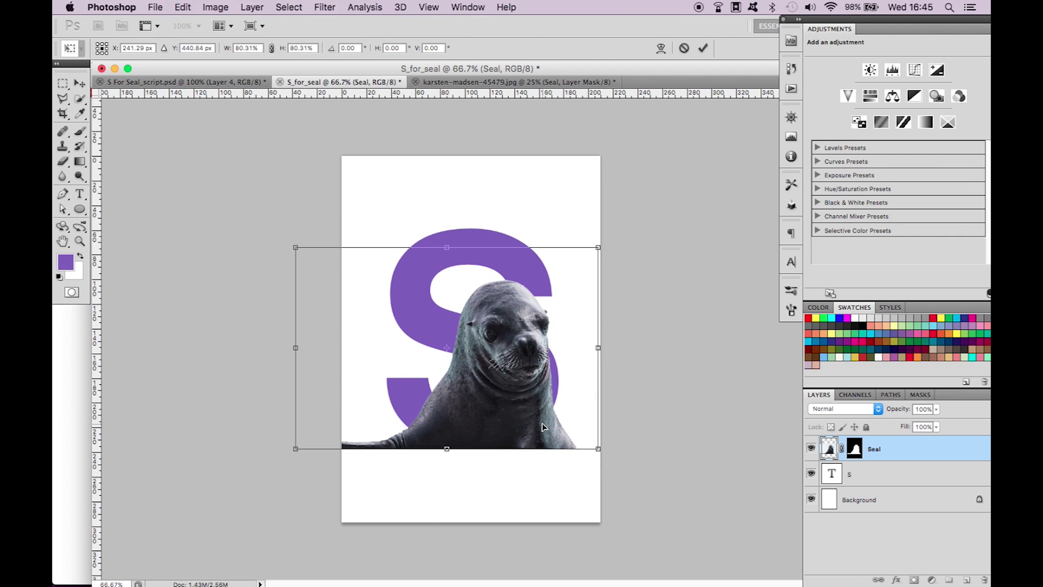
pyautogui.press('Return')
pyautogui.click(63, 83)
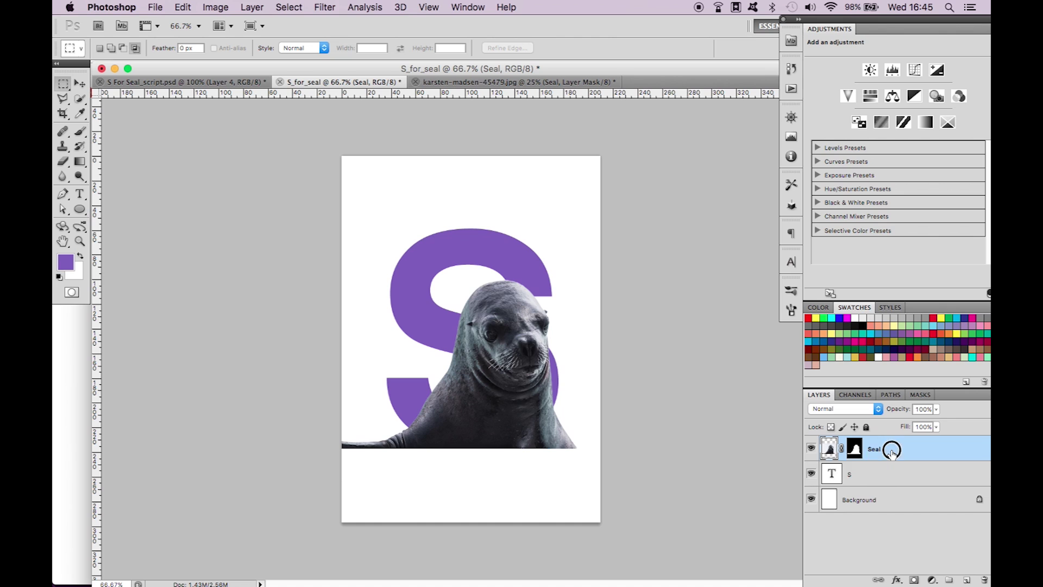
pyautogui.moveTo(892, 451); pyautogui.dragTo(891, 484)
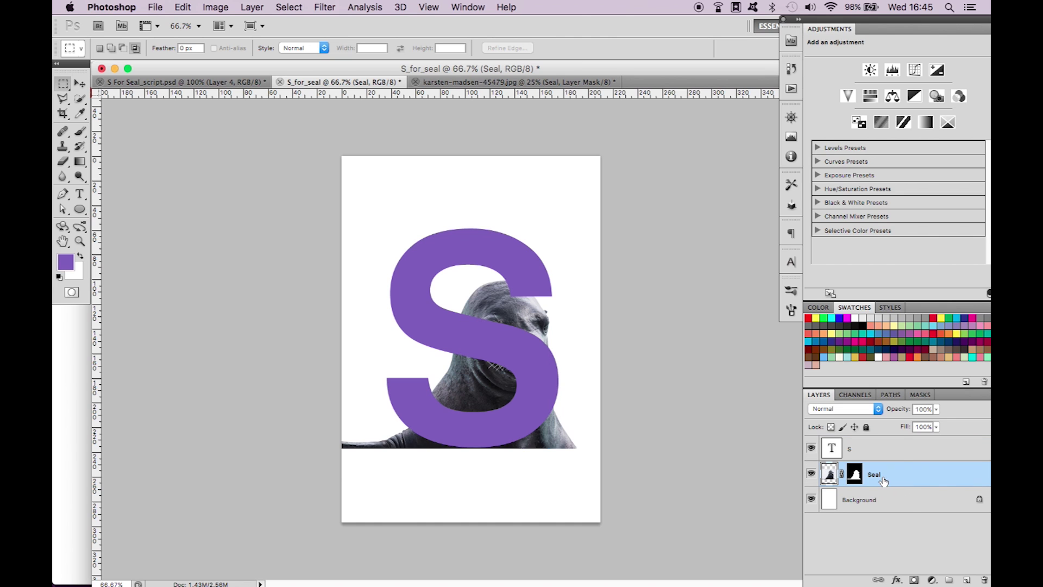
# Step: Set the S layer to 50% opacity and select everything outside the letter on the Seal mask
pyautogui.click(908, 444)
pyautogui.write('50')
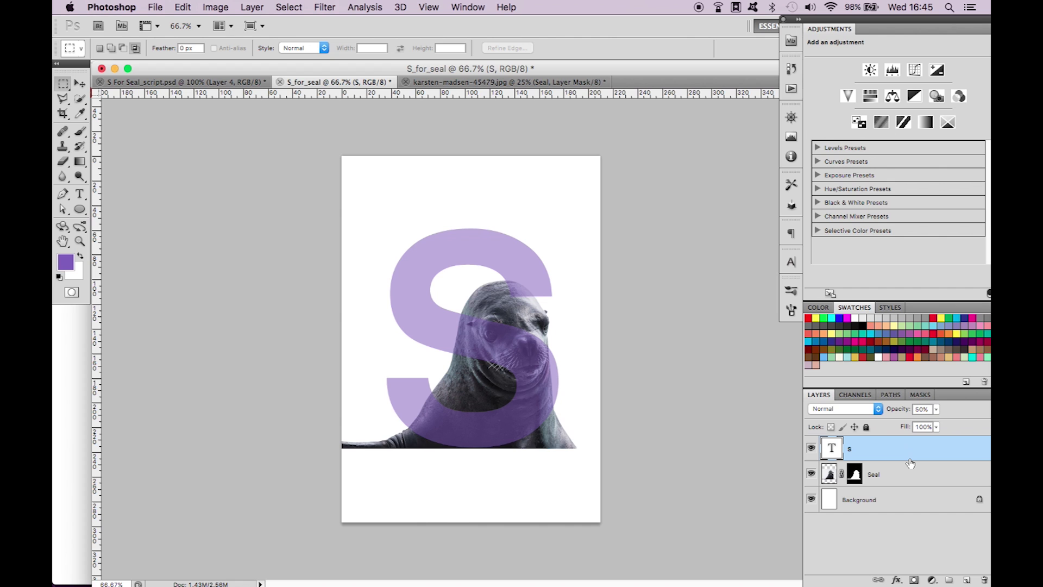
pyautogui.keyDown('super'); pyautogui.click(832, 448); pyautogui.keyUp('super')
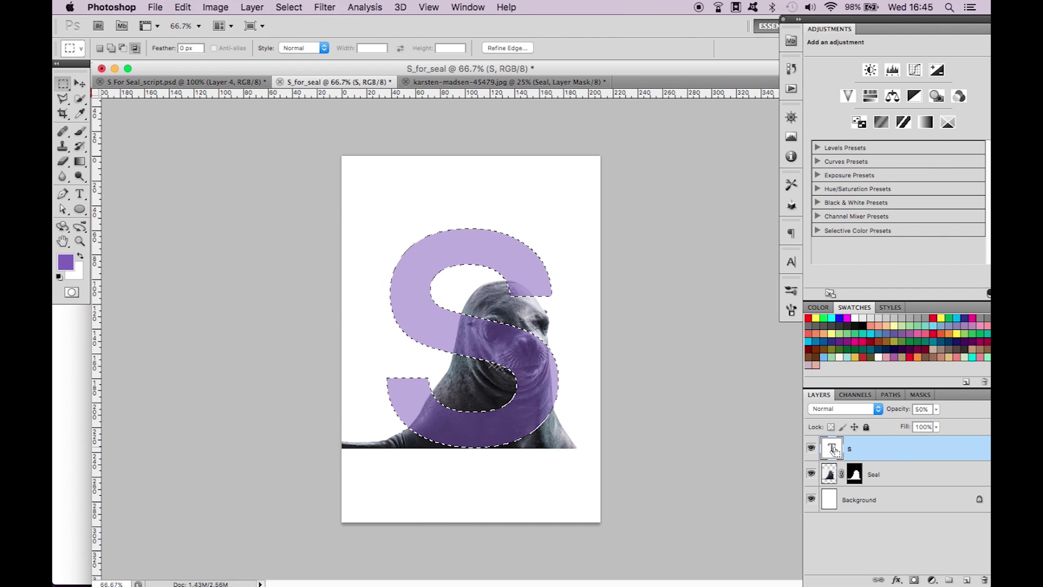
pyautogui.click(288, 7)
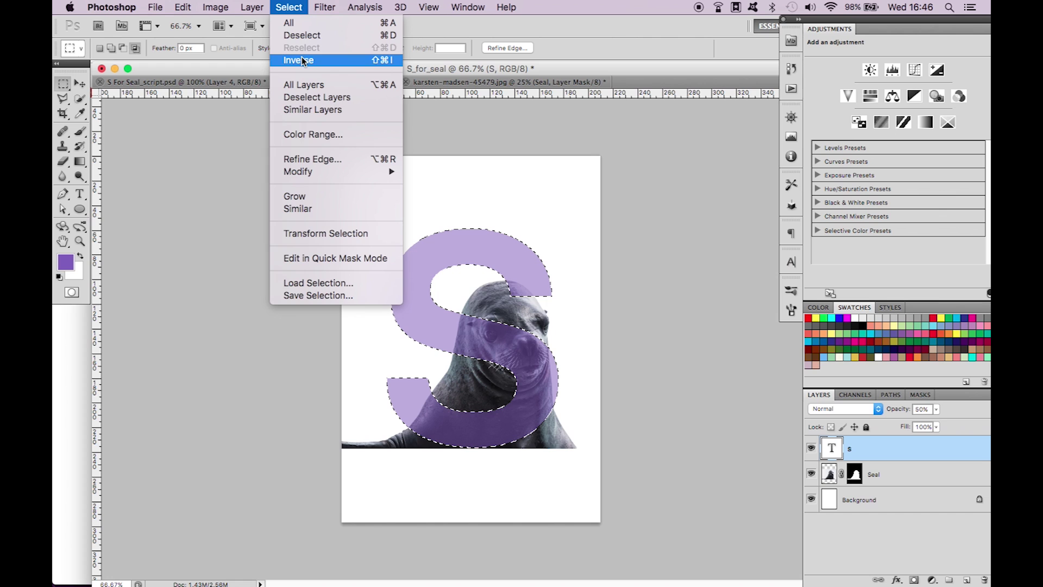
pyautogui.click(302, 60)
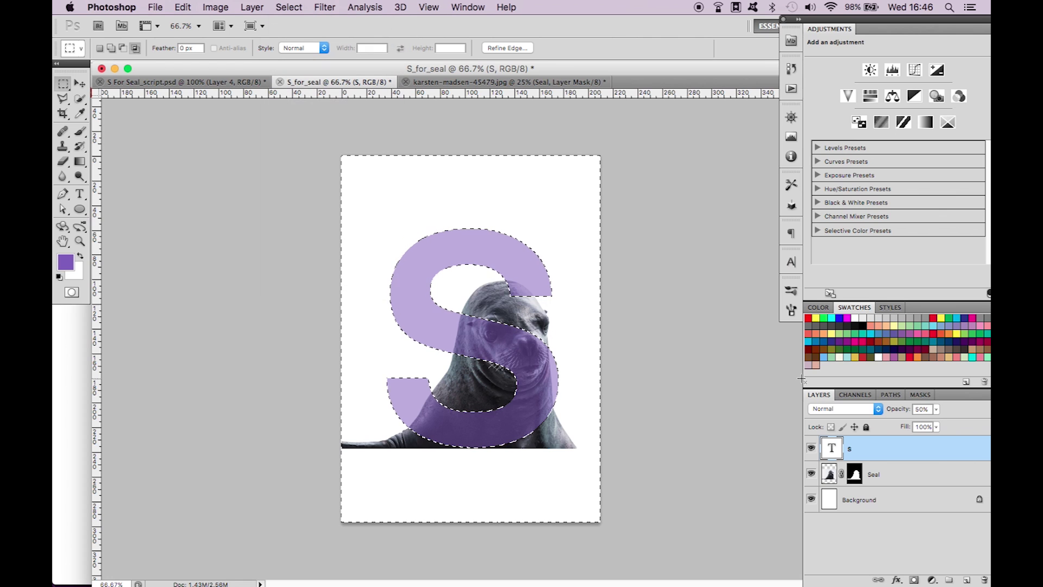
pyautogui.click(855, 474)
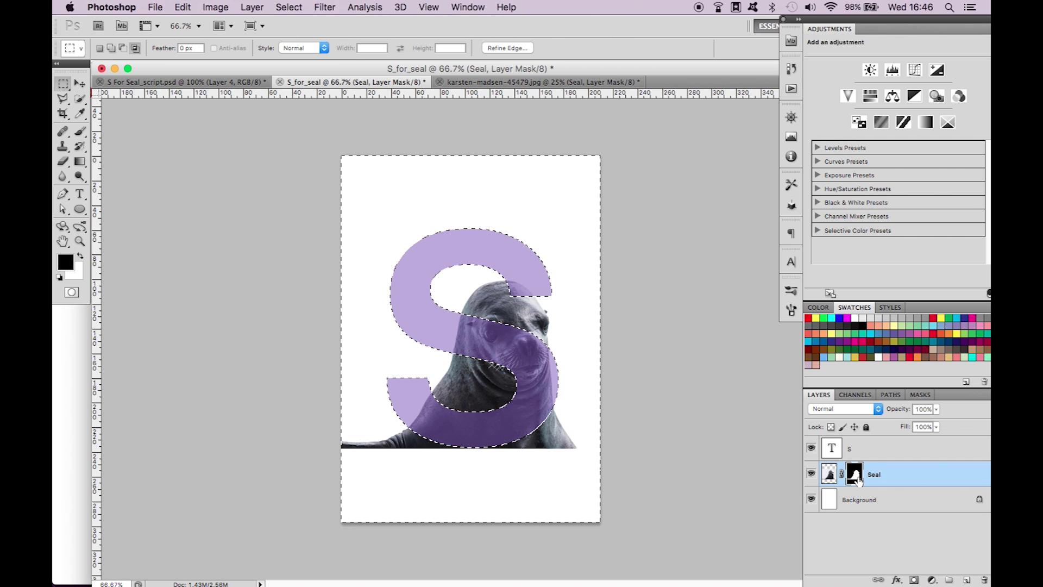
# Step: Paint a 100% opacity round-brush stroke over the seal's flipper on its mask
pyautogui.click(80, 132)
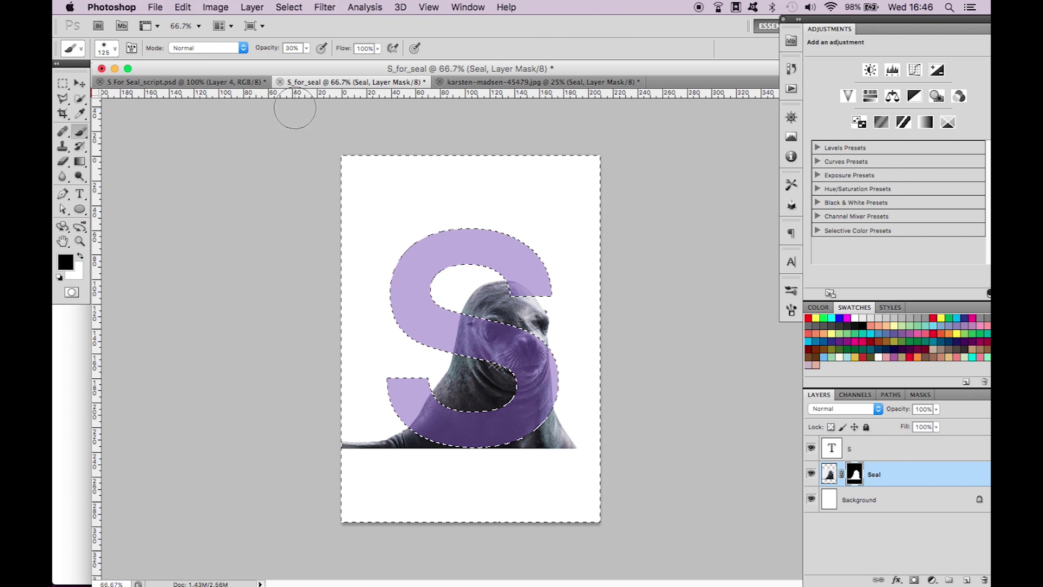
pyautogui.click(290, 47)
pyautogui.write('100')
pyautogui.moveTo(338, 446); pyautogui.dragTo(405, 446)
pyautogui.click(106, 48)
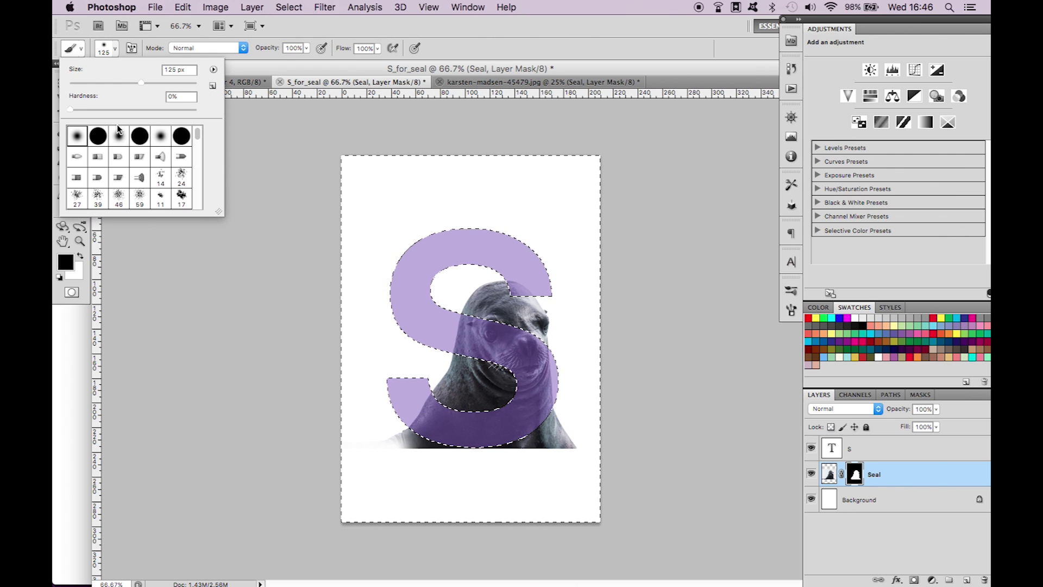
pyautogui.click(103, 136)
pyautogui.click(386, 435)
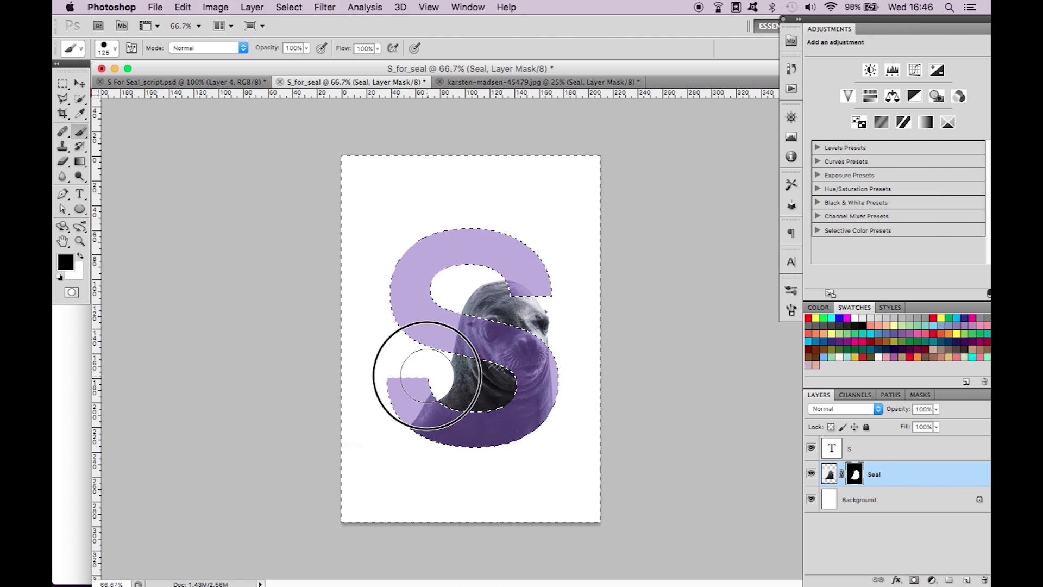
# Step: Undo the mask stroke and deselect the S outline
pyautogui.press('super+z')
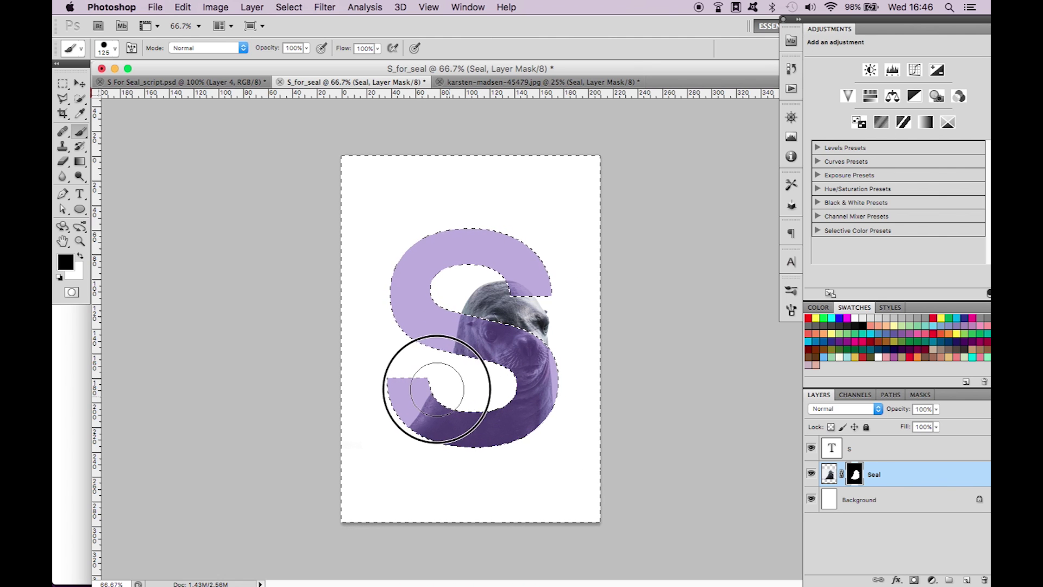
pyautogui.click(64, 84)
pyautogui.click(355, 208)
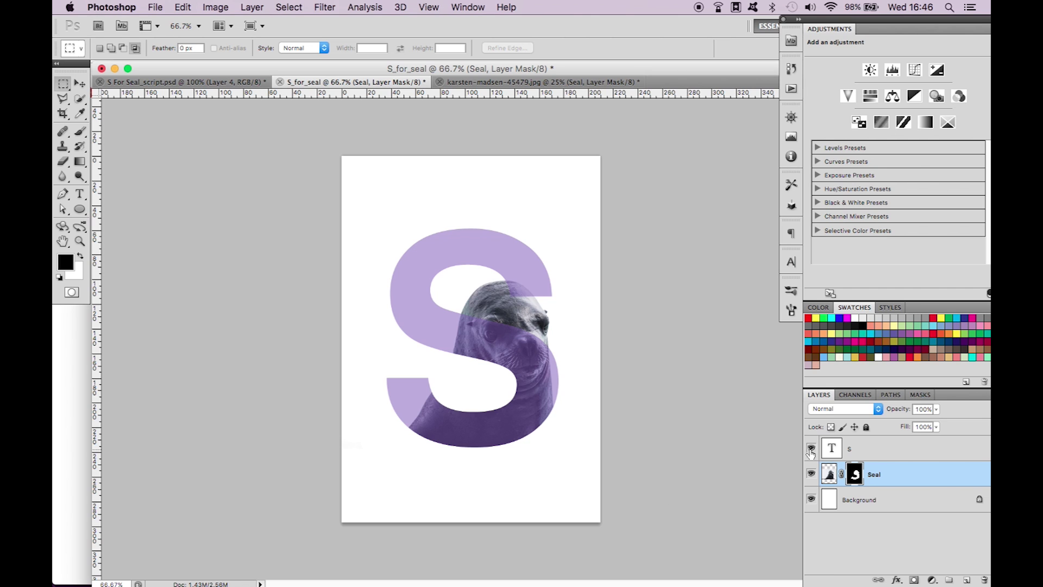
# Step: Add Layer 1 and define a gradient from #a9aab8 to #f2f2f5
pyautogui.click(962, 581)
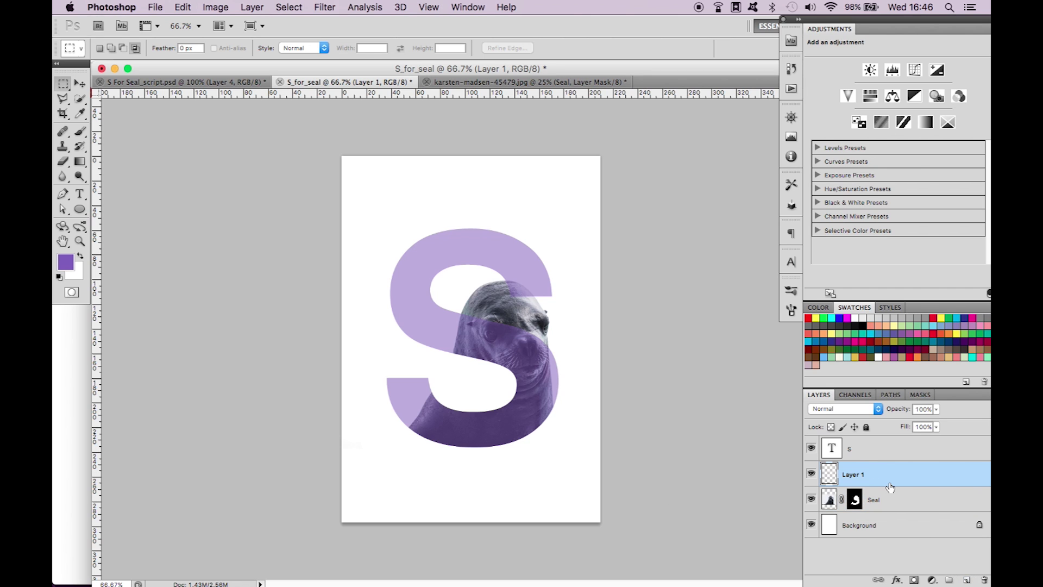
pyautogui.press('g')
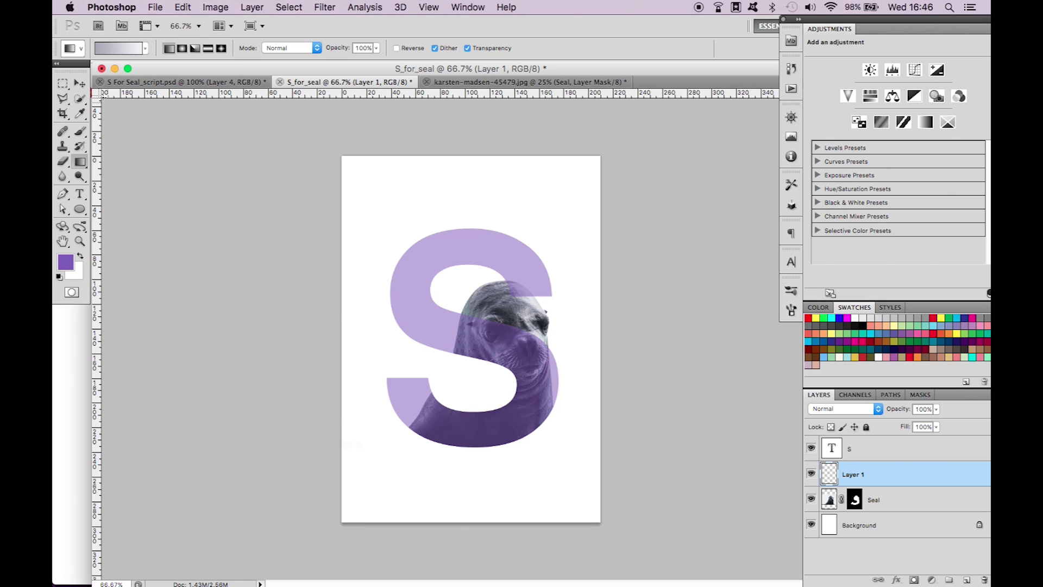
pyautogui.click(111, 49)
pyautogui.click(430, 329)
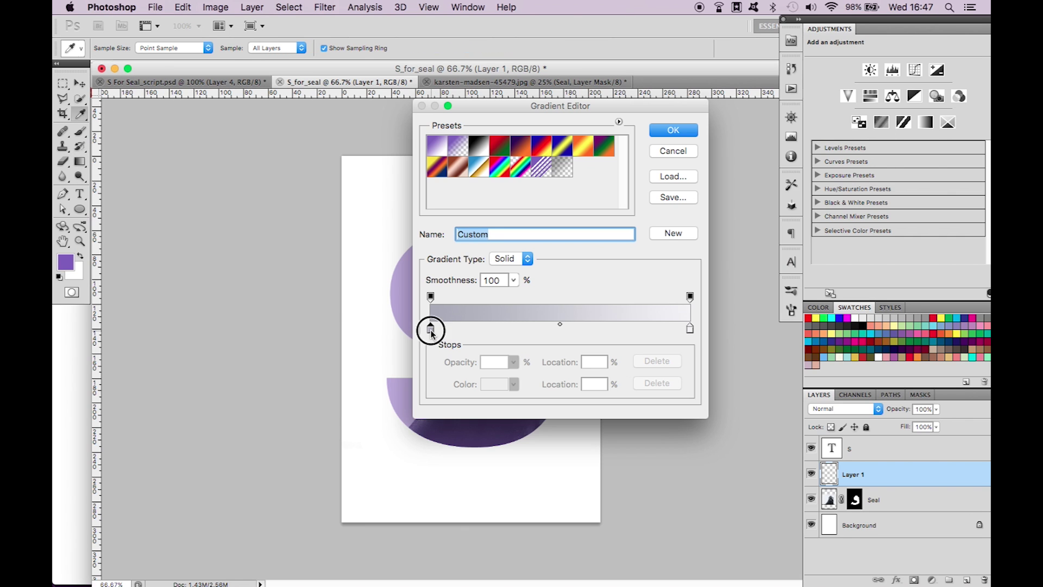
pyautogui.click(500, 384)
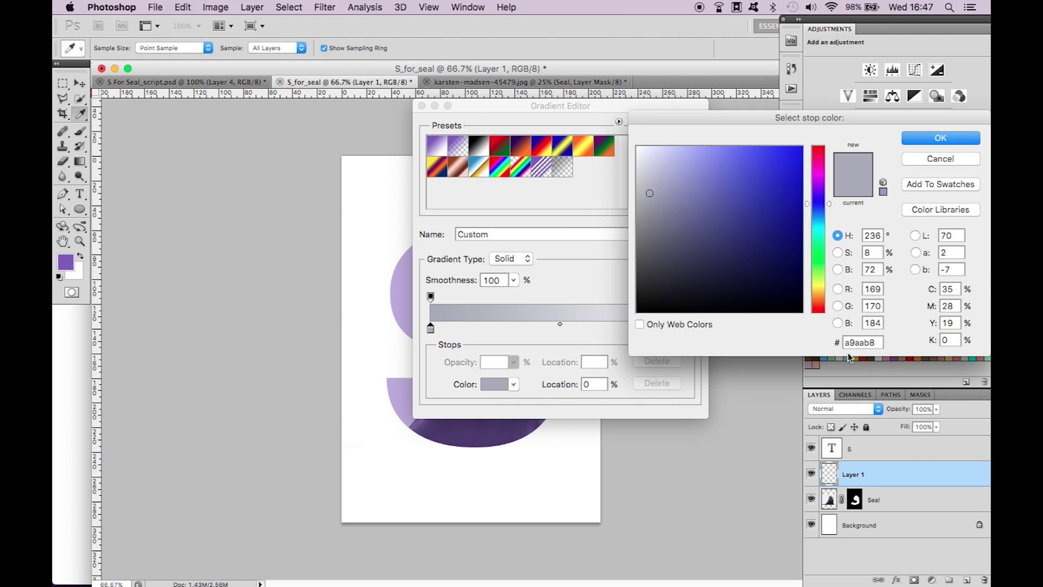
pyautogui.press('Return')
pyautogui.click(689, 329)
pyautogui.click(494, 384)
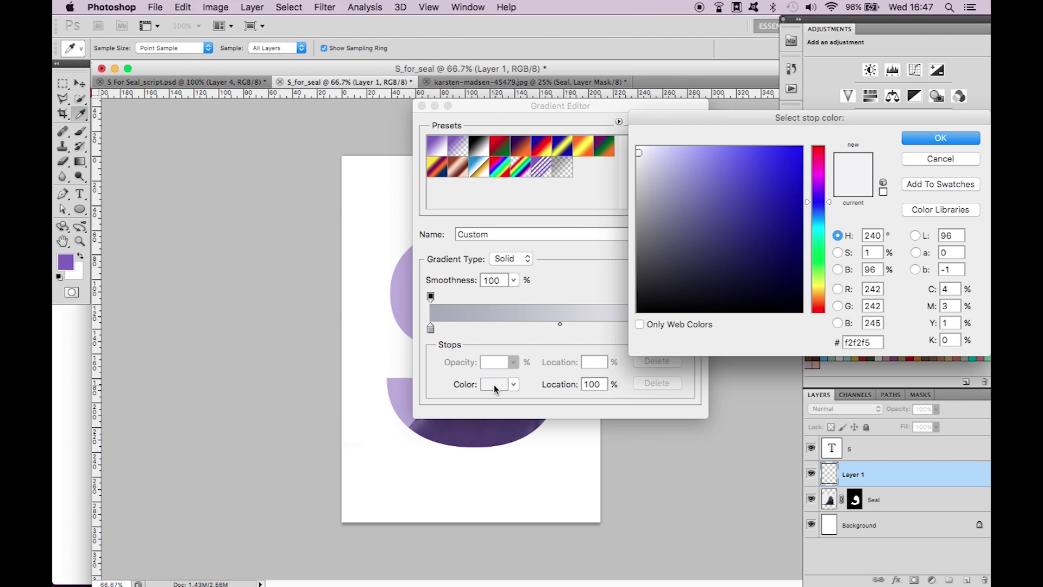
pyautogui.press('Return')
pyautogui.click(667, 133)
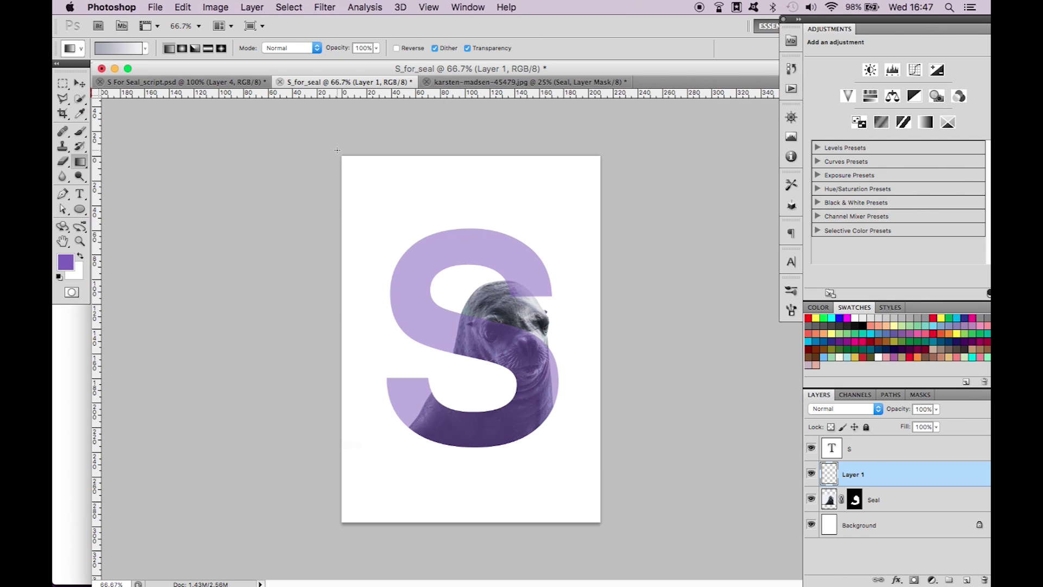
# Step: Draw a diagonal gradient on Layer 1 below Seal, mask it to the S, and hide the text
pyautogui.moveTo(337, 152); pyautogui.dragTo(607, 530)
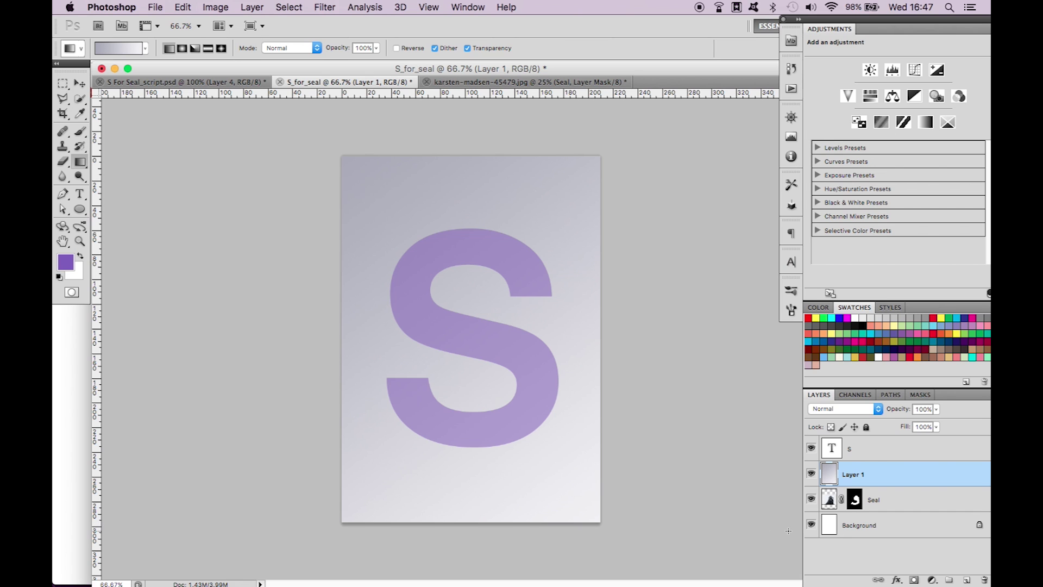
pyautogui.moveTo(877, 473); pyautogui.dragTo(879, 508)
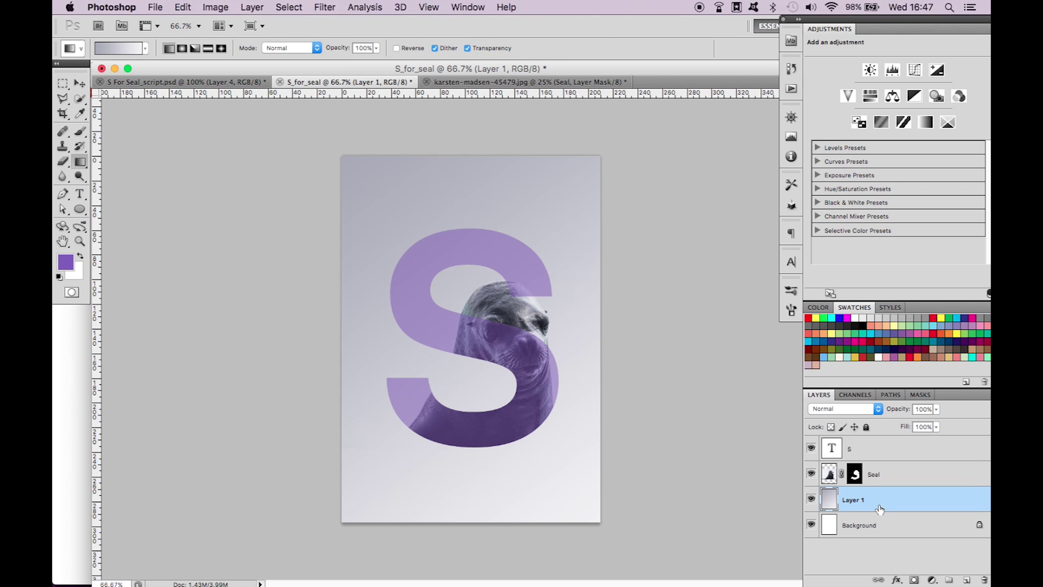
pyautogui.keyDown('super'); pyautogui.click(832, 455); pyautogui.keyUp('super')
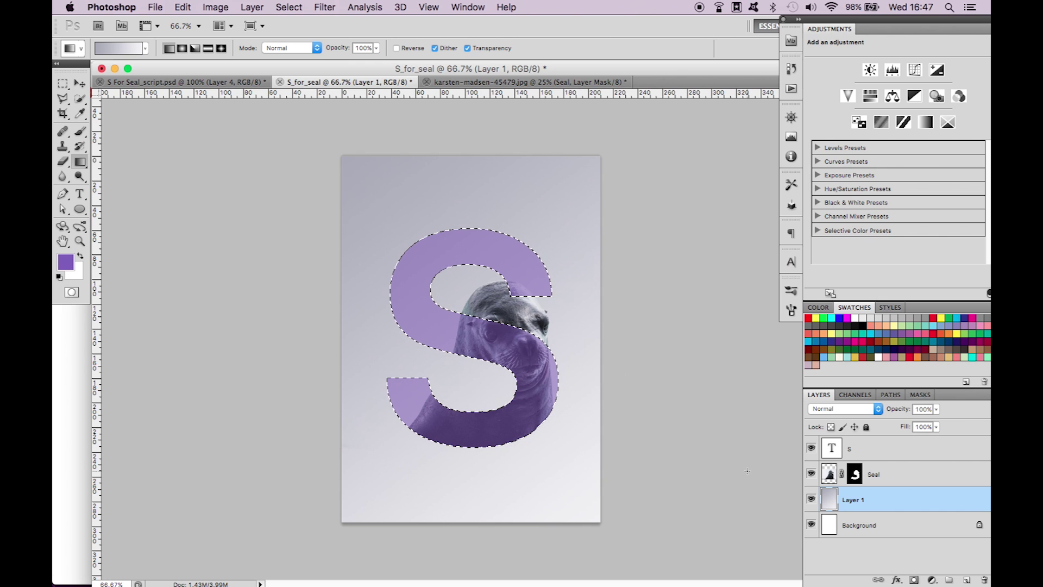
pyautogui.click(915, 579)
pyautogui.click(811, 447)
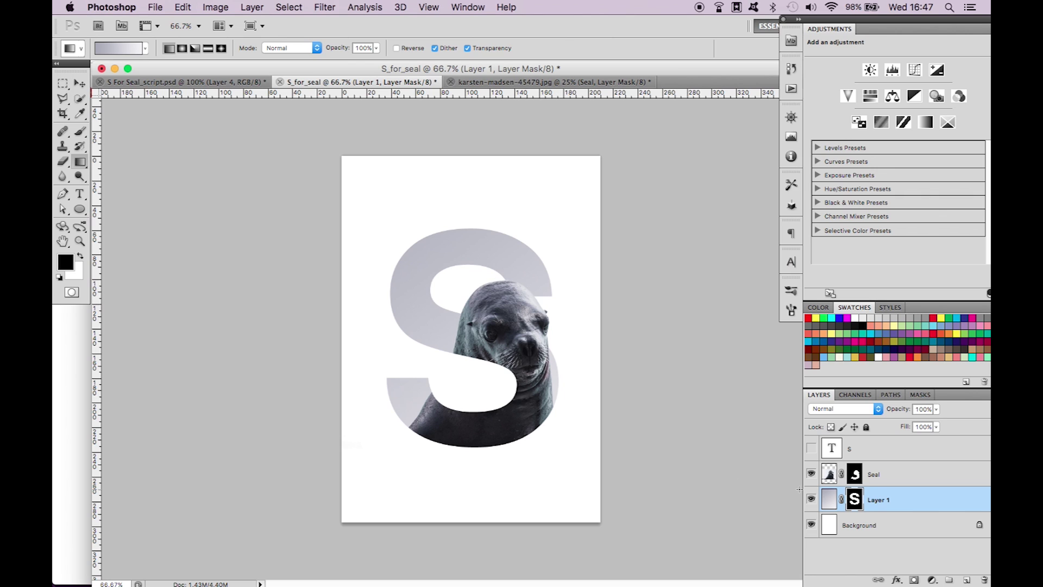
# Step: Add a new layer above the Seal layer and name it 'Shadow'
pyautogui.click(967, 579)
pyautogui.press('m')
pyautogui.moveTo(889, 508); pyautogui.dragTo(883, 472)
pyautogui.doubleClick(853, 475)
pyautogui.write('Shadow')
pyautogui.press('Return')
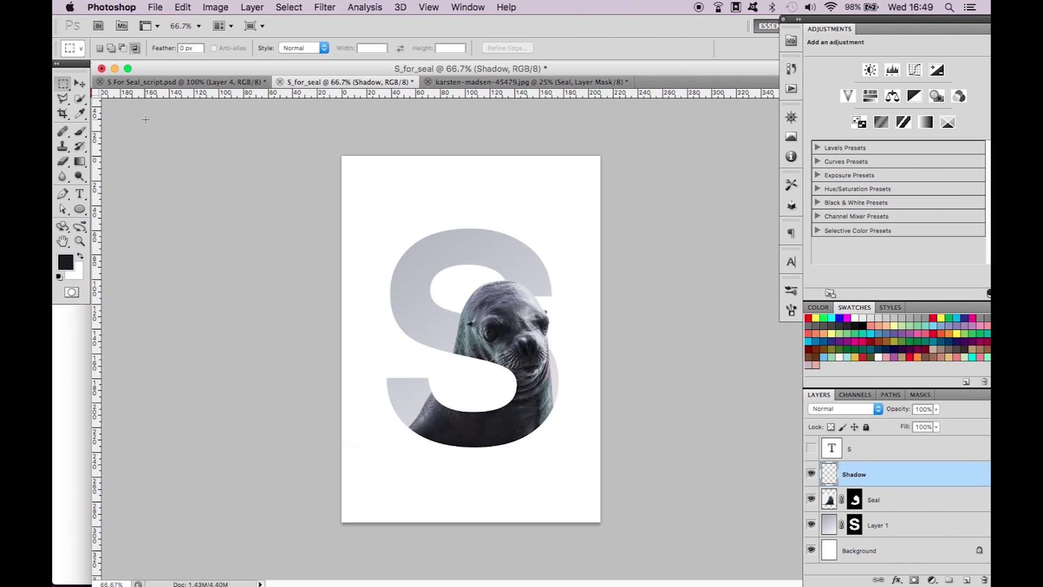
# Step: With the Brush tool, sample a dark shade from the seal's body as the foreground colour
pyautogui.click(80, 132)
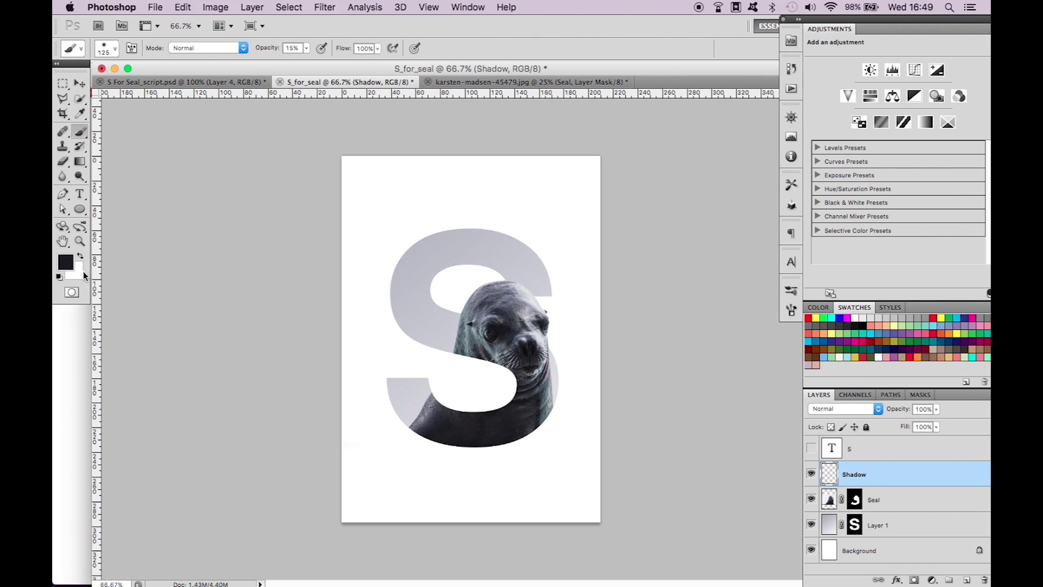
pyautogui.click(65, 262)
pyautogui.click(455, 415)
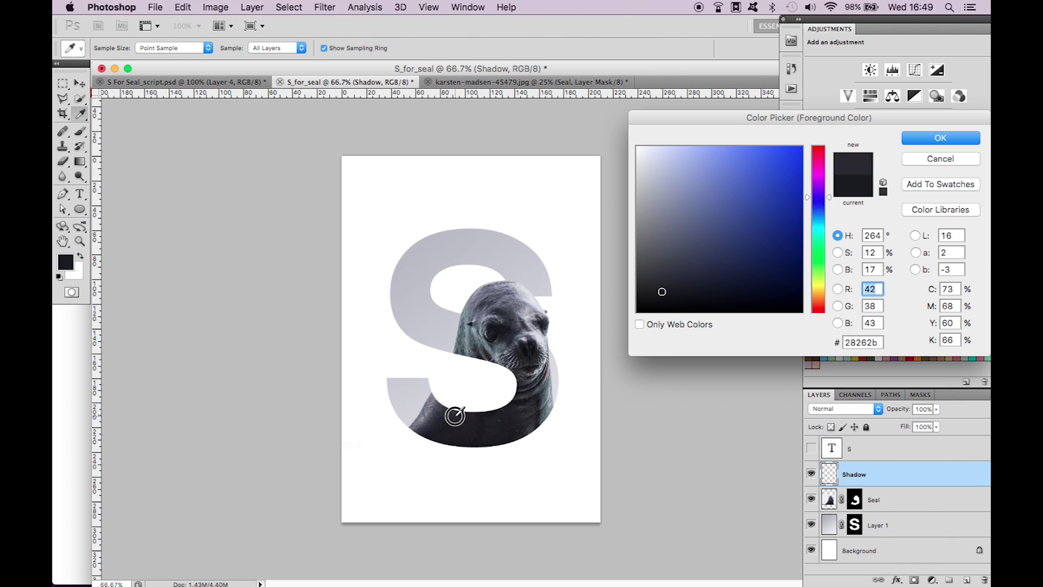
pyautogui.moveTo(455, 416); pyautogui.dragTo(467, 415)
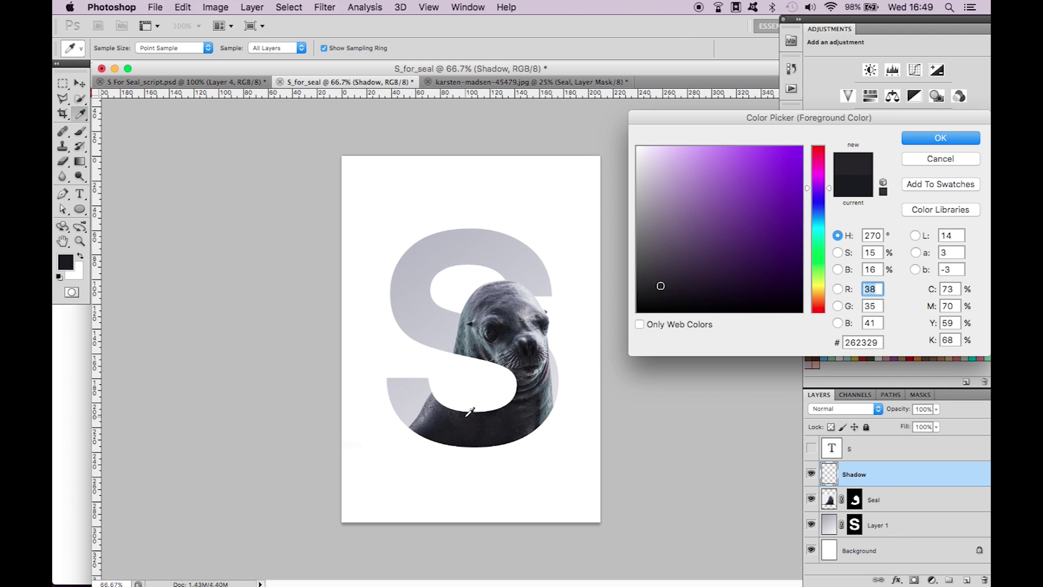
pyautogui.press('Return')
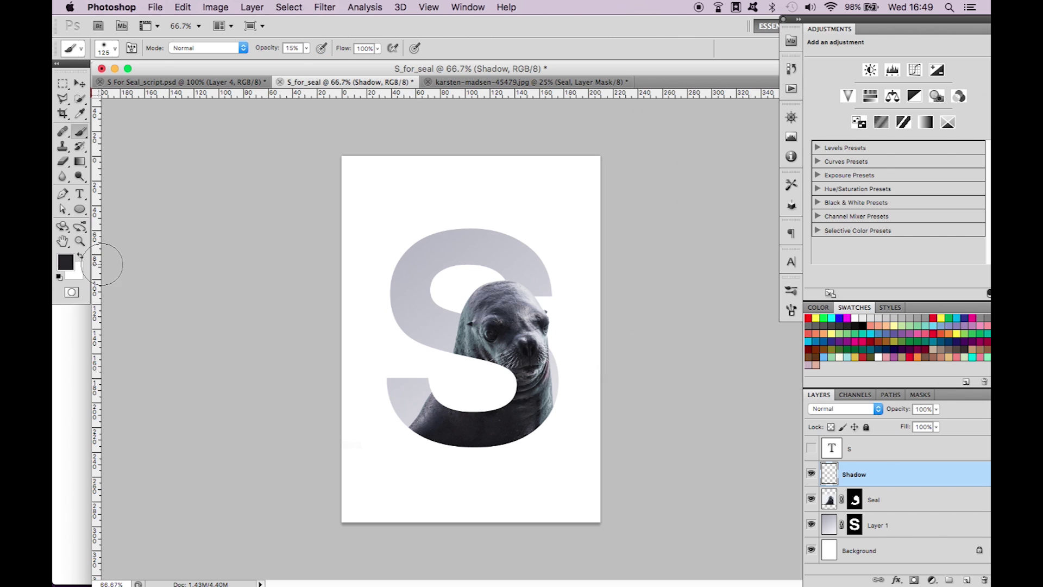
# Step: Set the Shadow layer's blend mode to Multiply and load the S mask as a selection
pyautogui.click(837, 408)
pyautogui.click(836, 441)
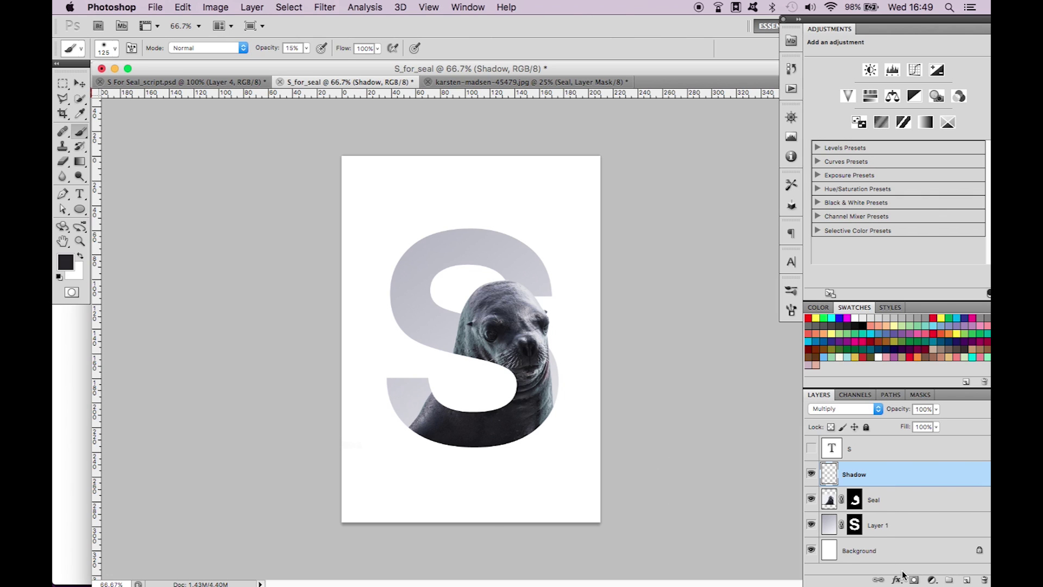
pyautogui.keyDown('super'); pyautogui.click(855, 524); pyautogui.keyUp('super')
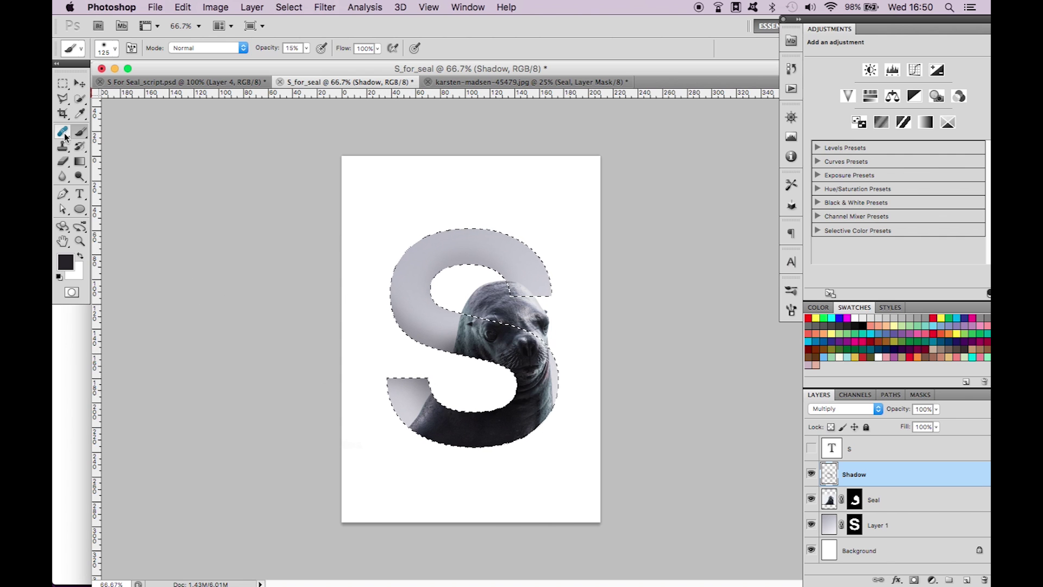
# Step: Deselect the S and lower the Shadow layer opacity to 60%
pyautogui.click(63, 85)
pyautogui.click(323, 351)
pyautogui.press('7')
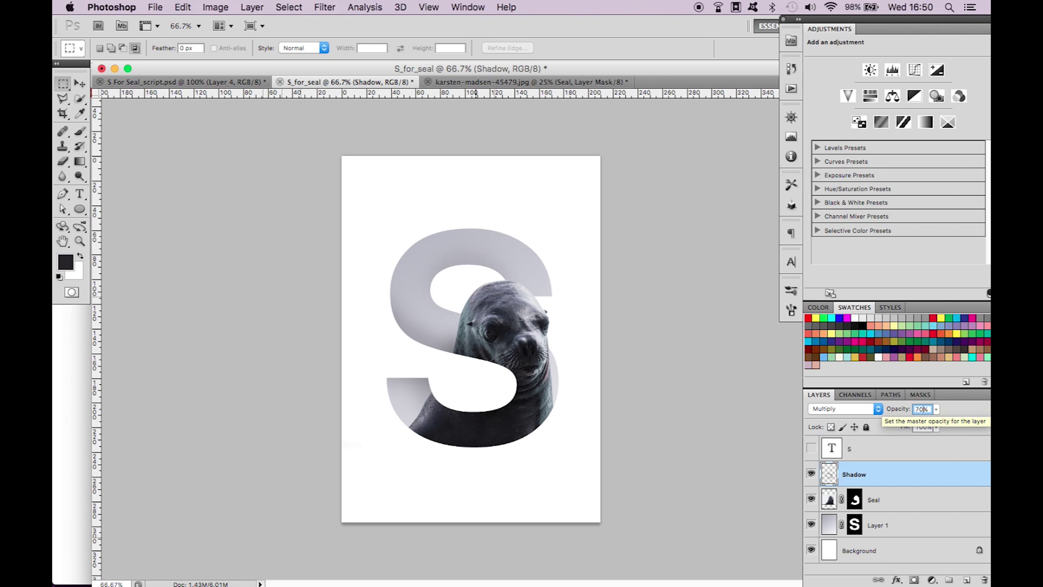
pyautogui.press('6')
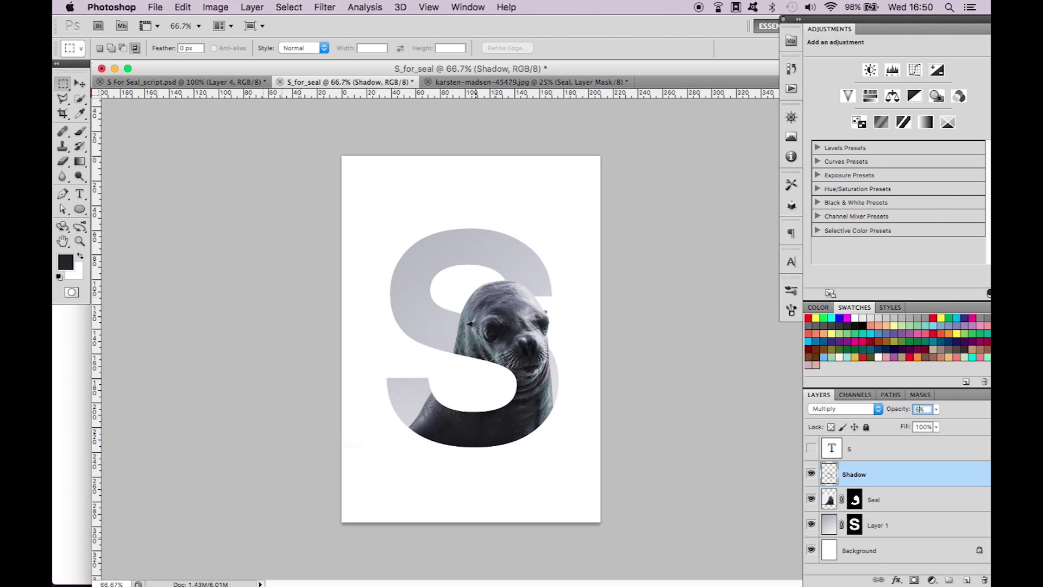